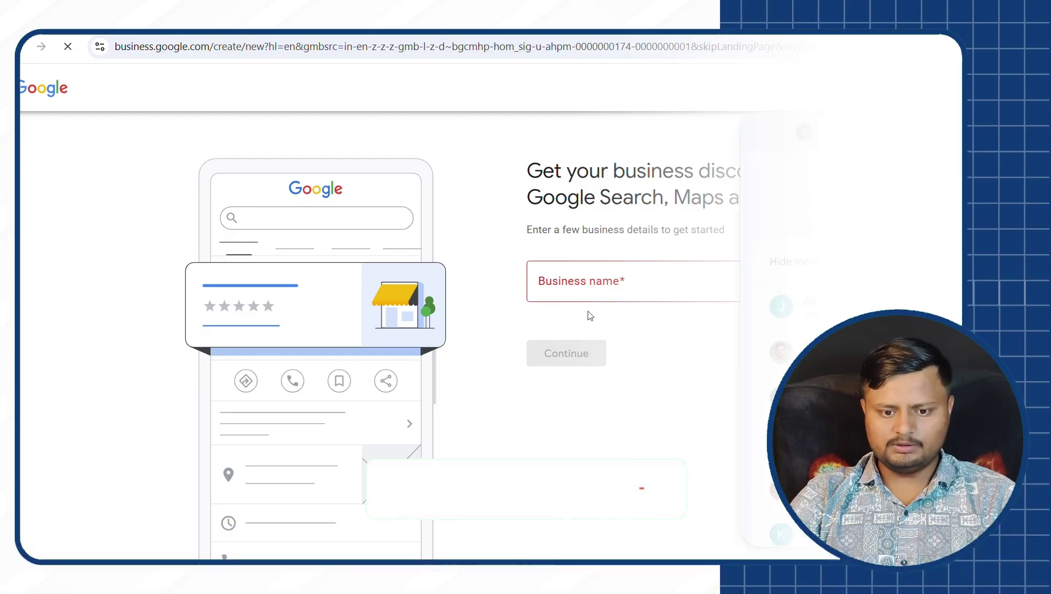
Enter "strategic media solutions" as the business name.
left_click(577, 282)
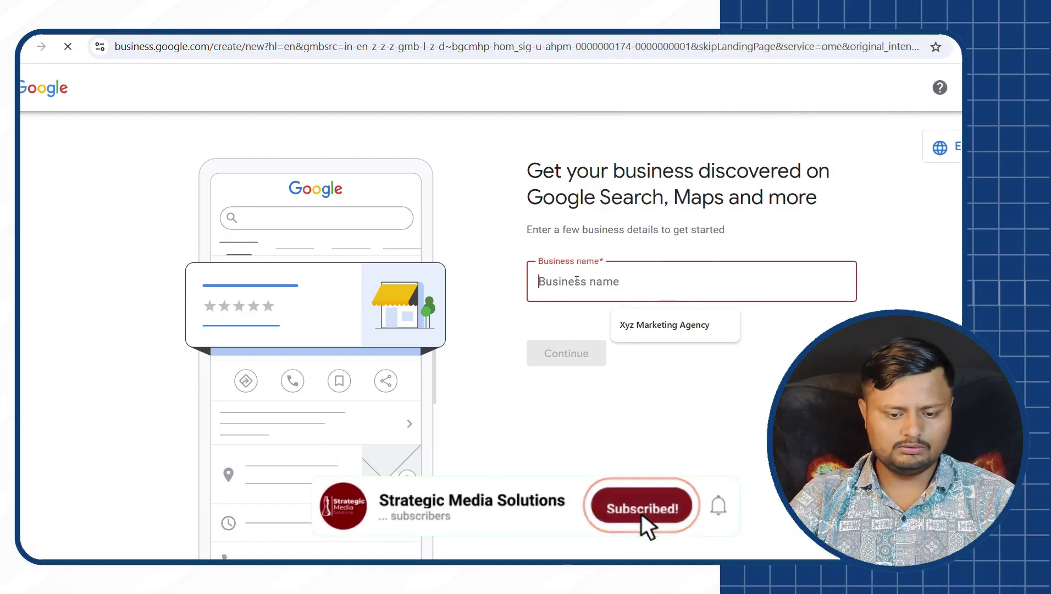
left_click(773, 369)
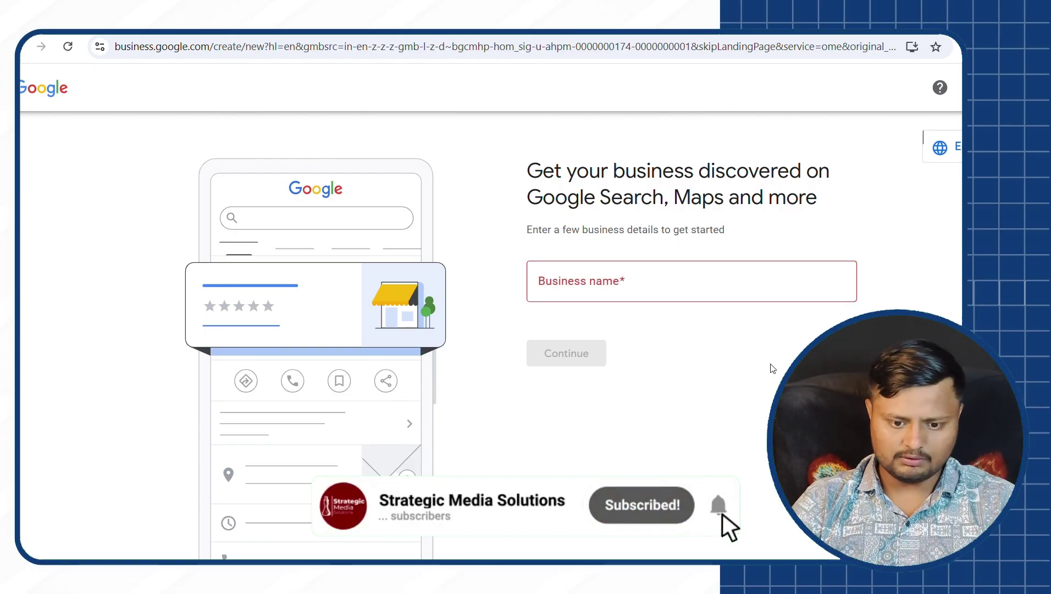
left_click(584, 286)
type("strategi")
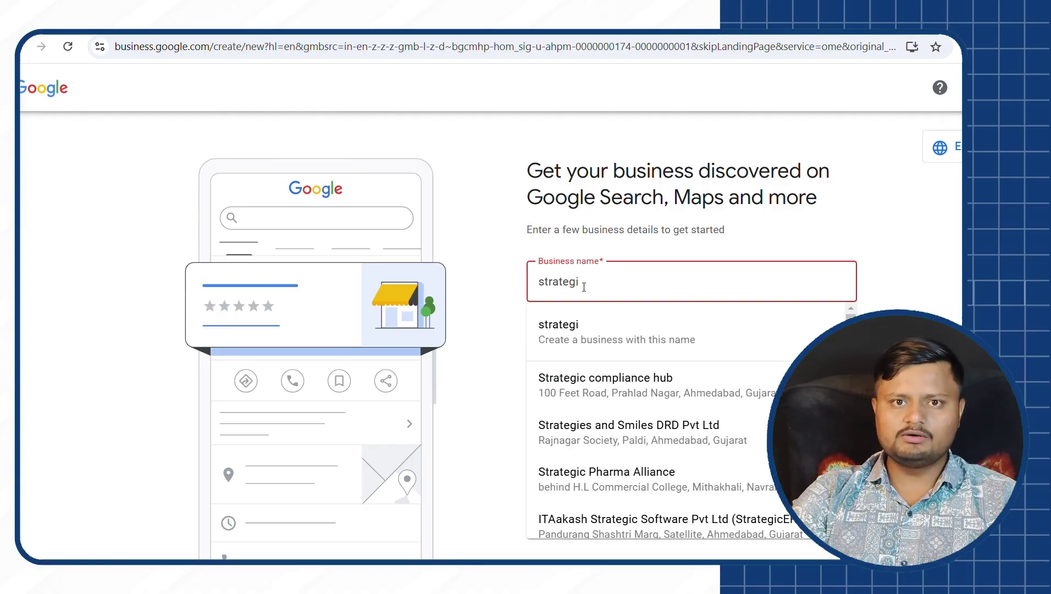
type("c")
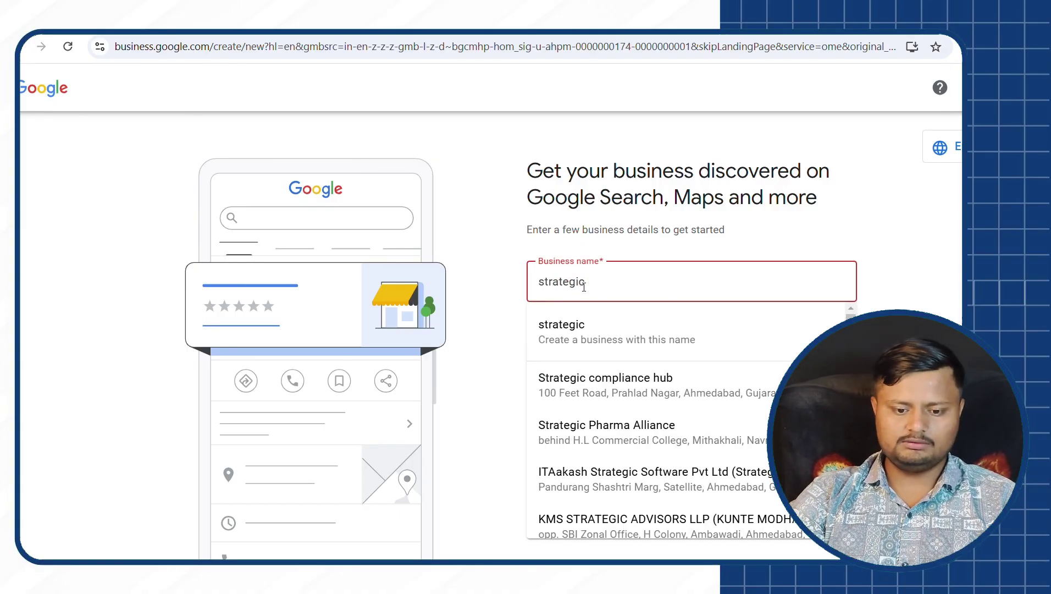
type(" media ")
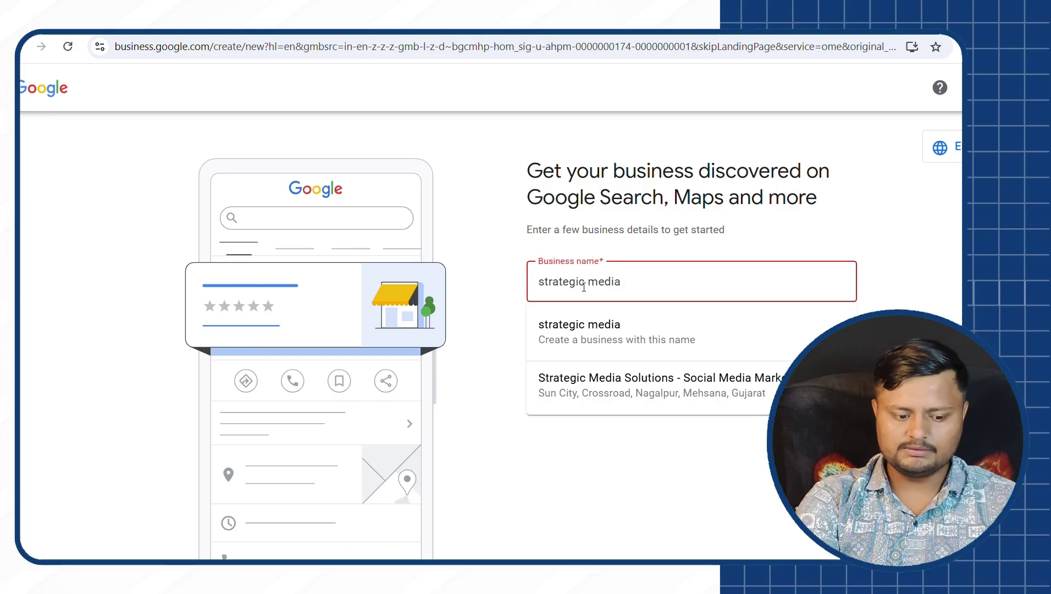
type("solu")
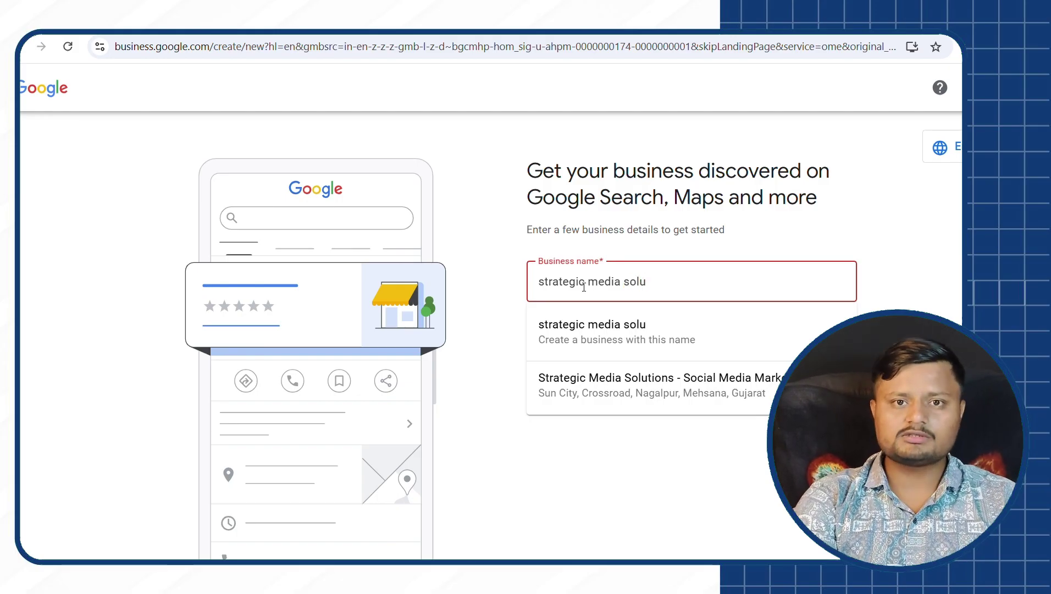
type("tions")
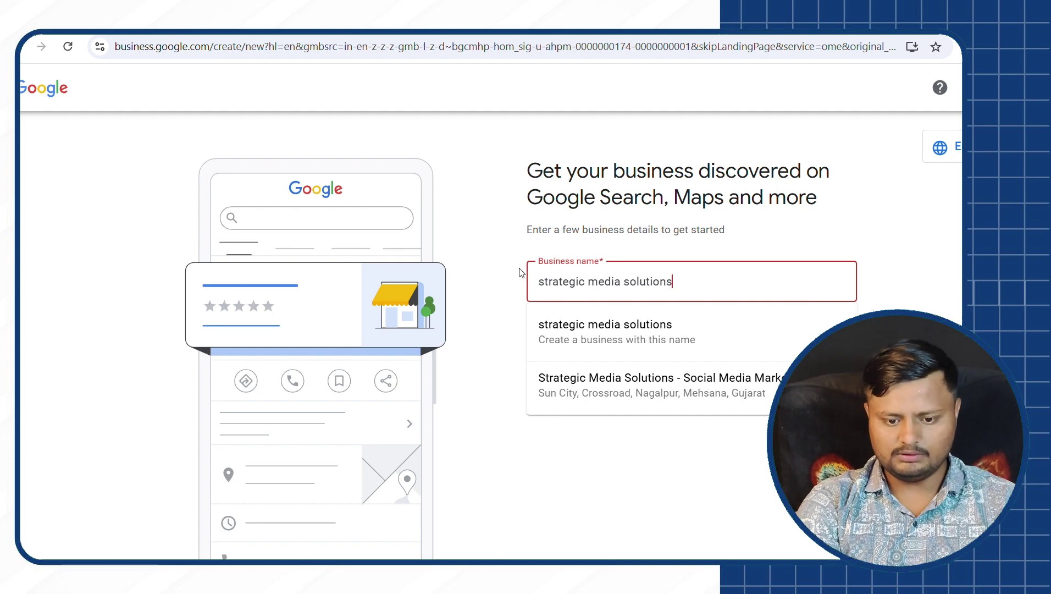
left_click(479, 227)
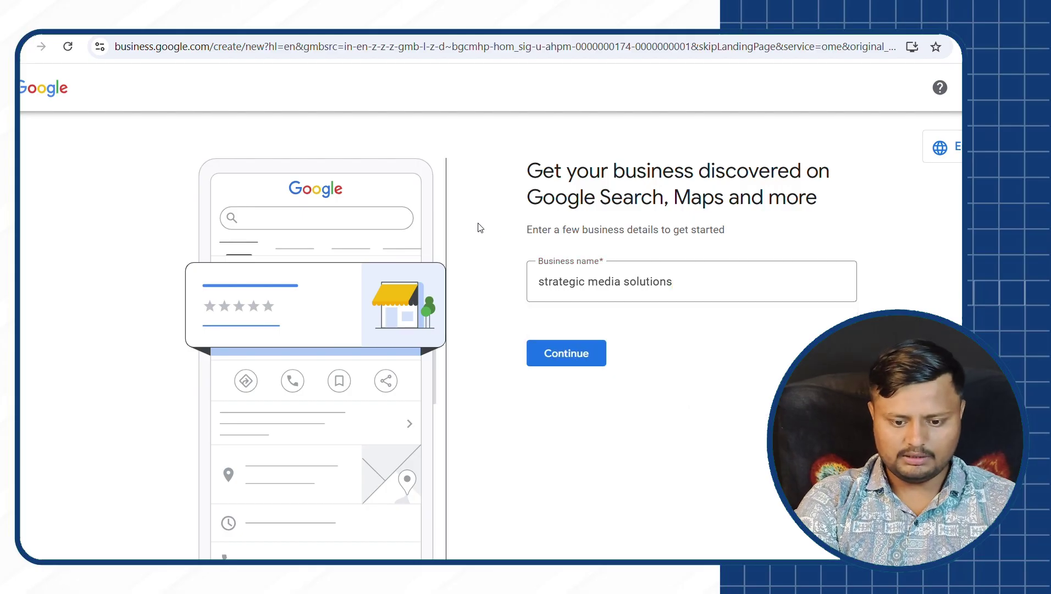
Replace the business name with the capitalised version "Strategic media solutions".
left_click(678, 282)
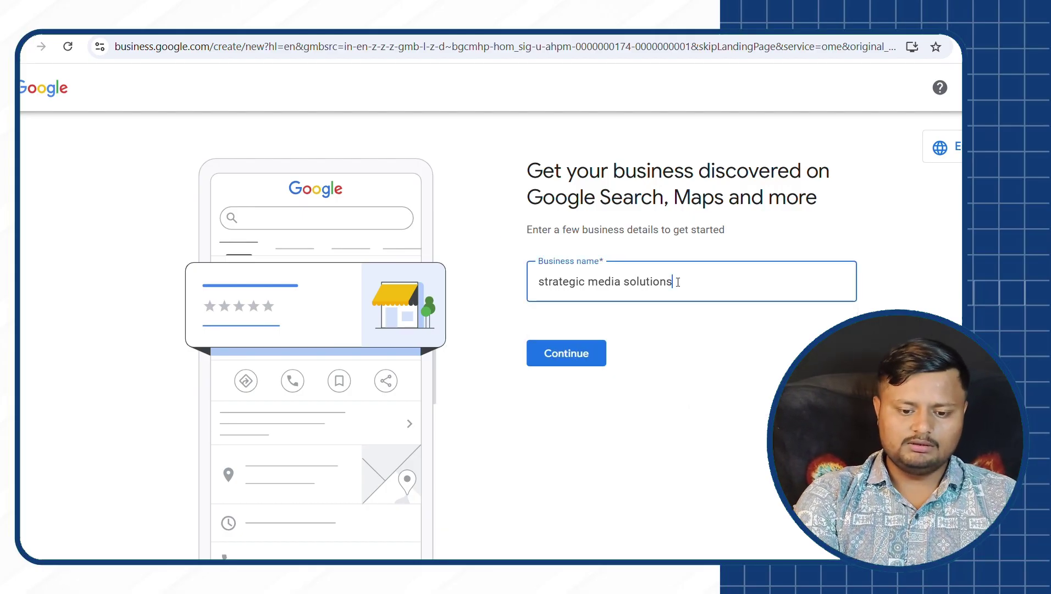
key("BackSpace")
key("BackSpace")
key("BackSpace")
key("BackSpace")
key("BackSpace")
key("BackSpace")
key("BackSpace")
key("BackSpace")
key("BackSpace")
key("BackSpace")
key("BackSpace")
key("BackSpace")
key("BackSpace")
key("BackSpace")
key("BackSpace")
key("BackSpace")
key("BackSpace")
key("BackSpace")
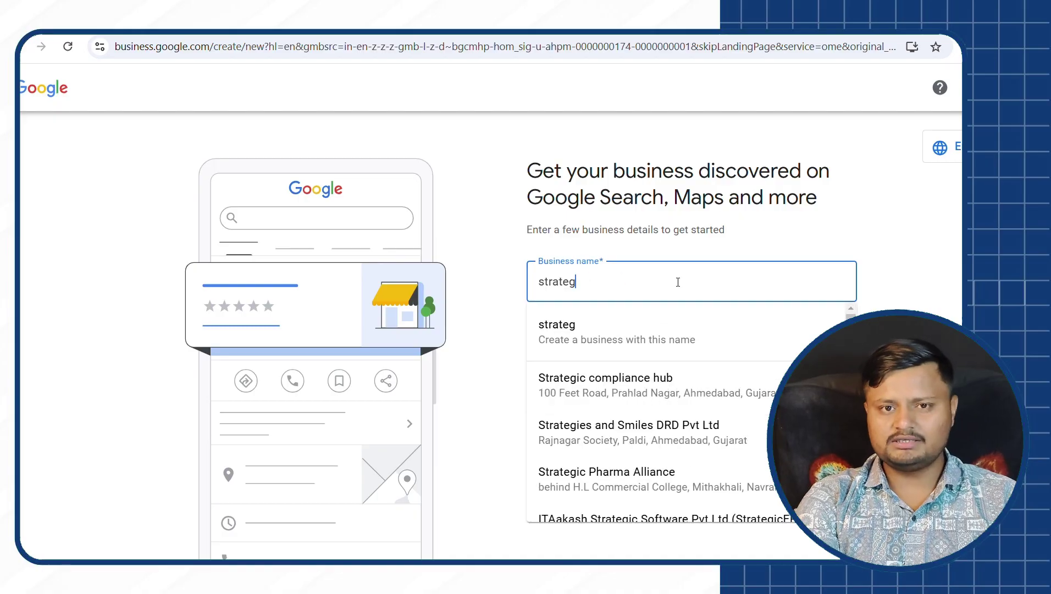
key("BackSpace")
key("BackSpace")
key("BackSpace")
key("BackSpace")
key("BackSpace")
key("BackSpace")
key("BackSpace")
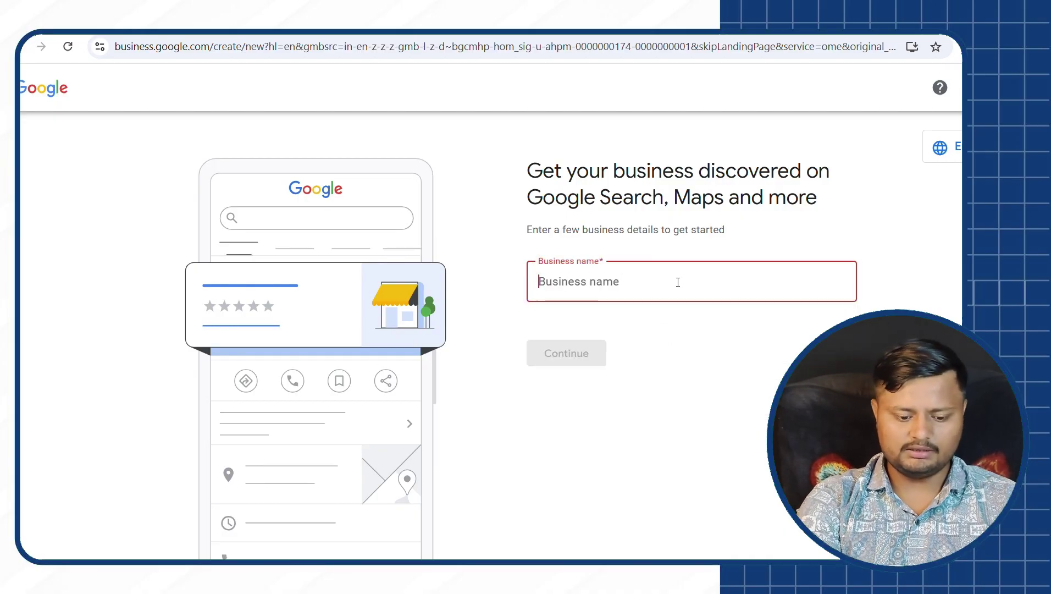
type("St")
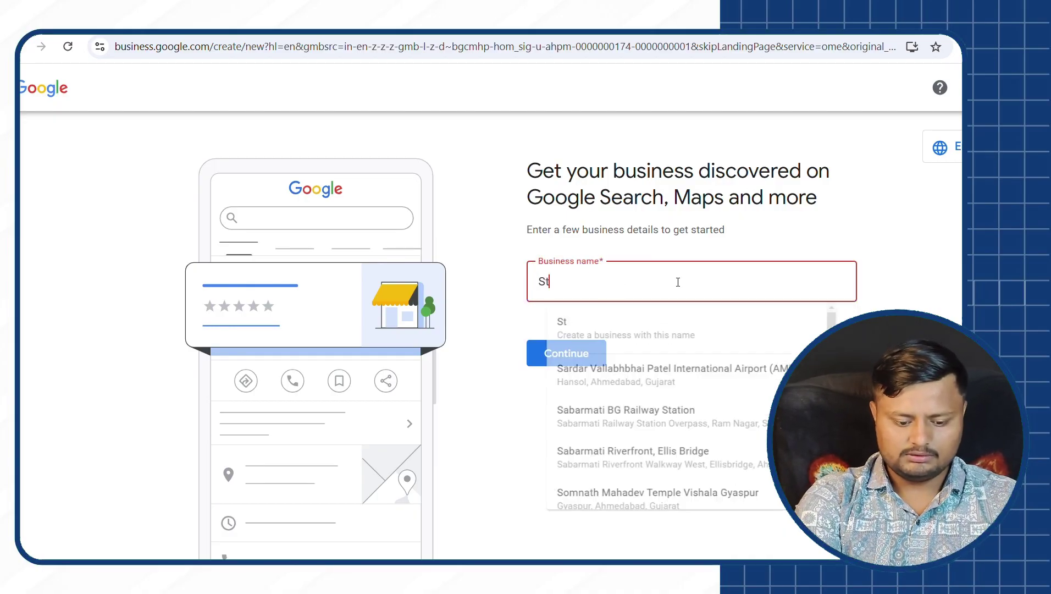
type("rateg")
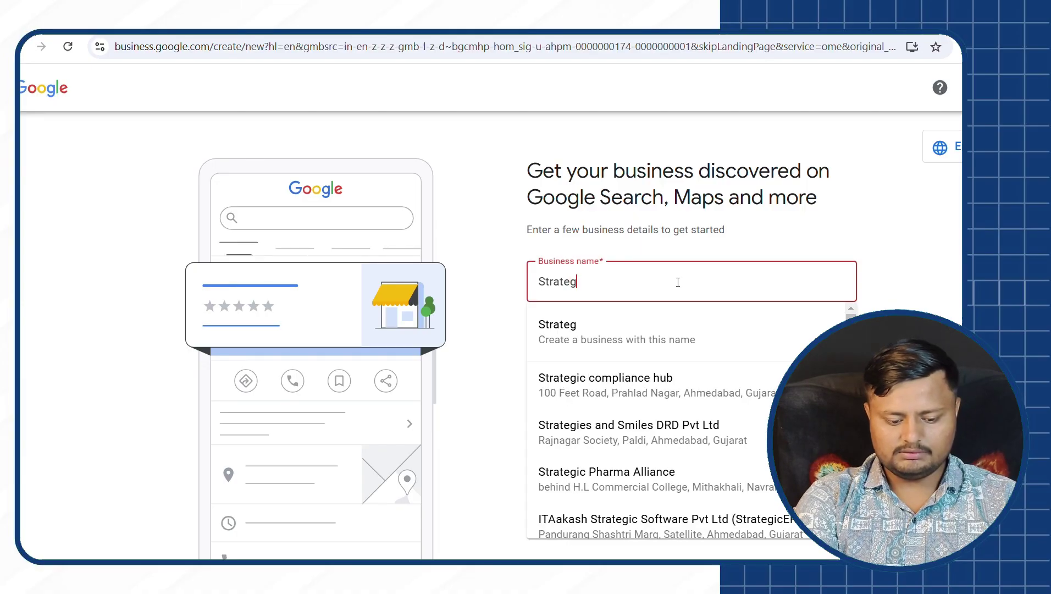
type("ic media")
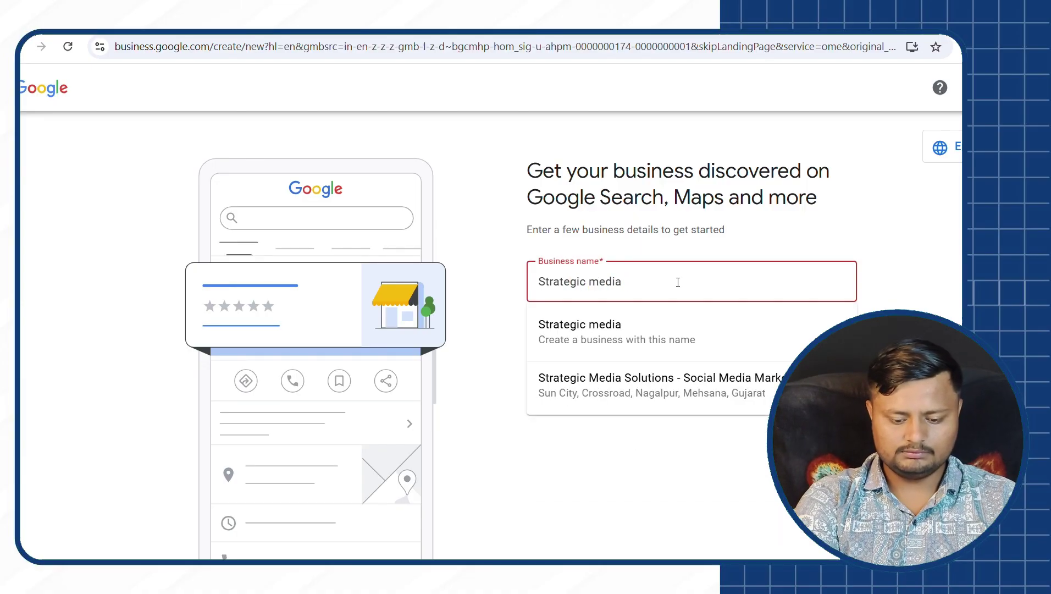
type(" solutions")
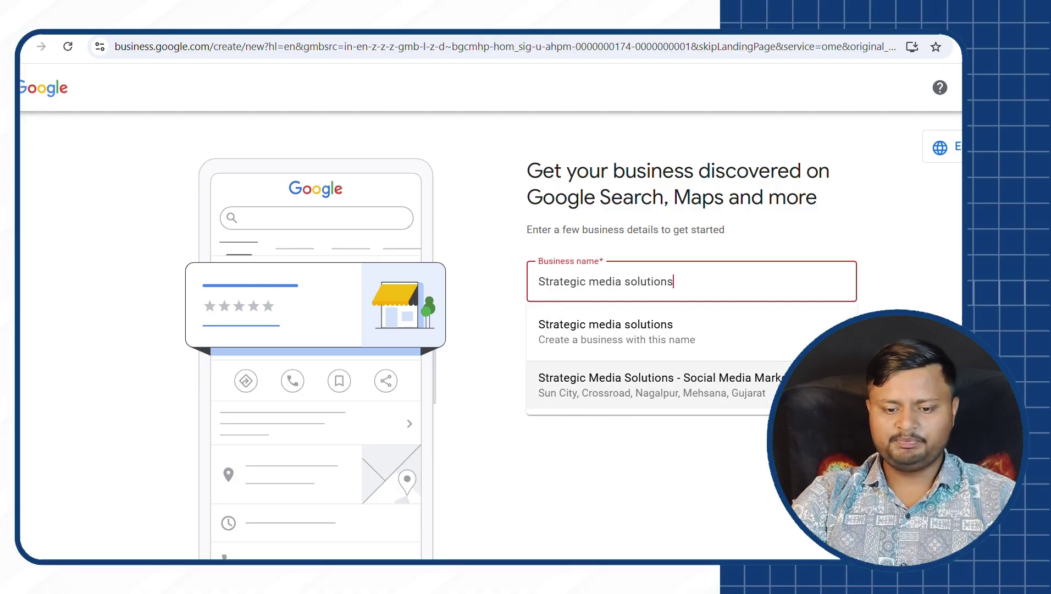
left_click(923, 137)
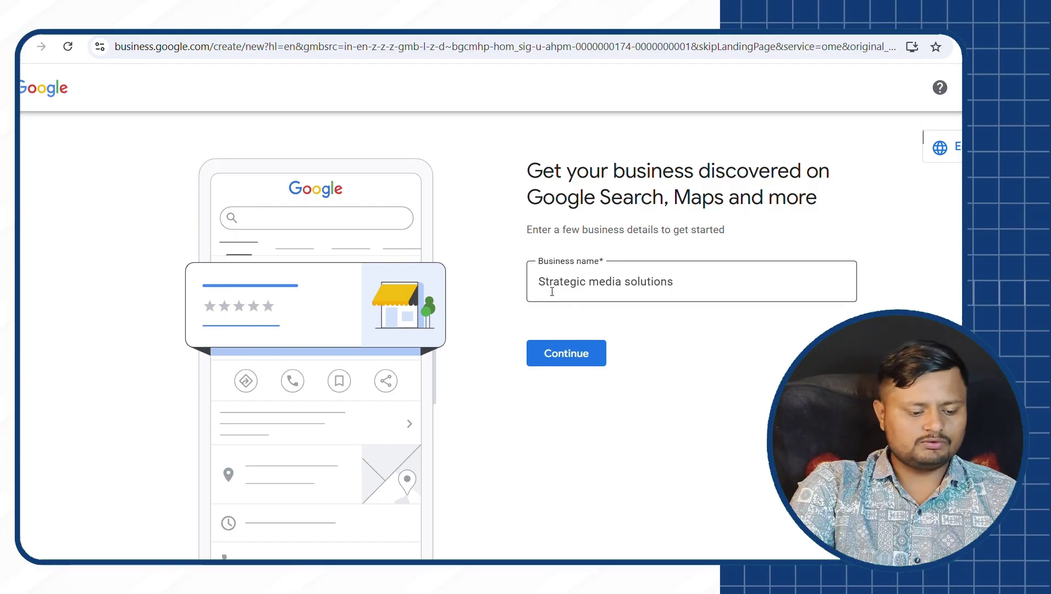
Clear the business name completely.
left_click_drag(539, 281, 678, 289)
left_click(678, 288)
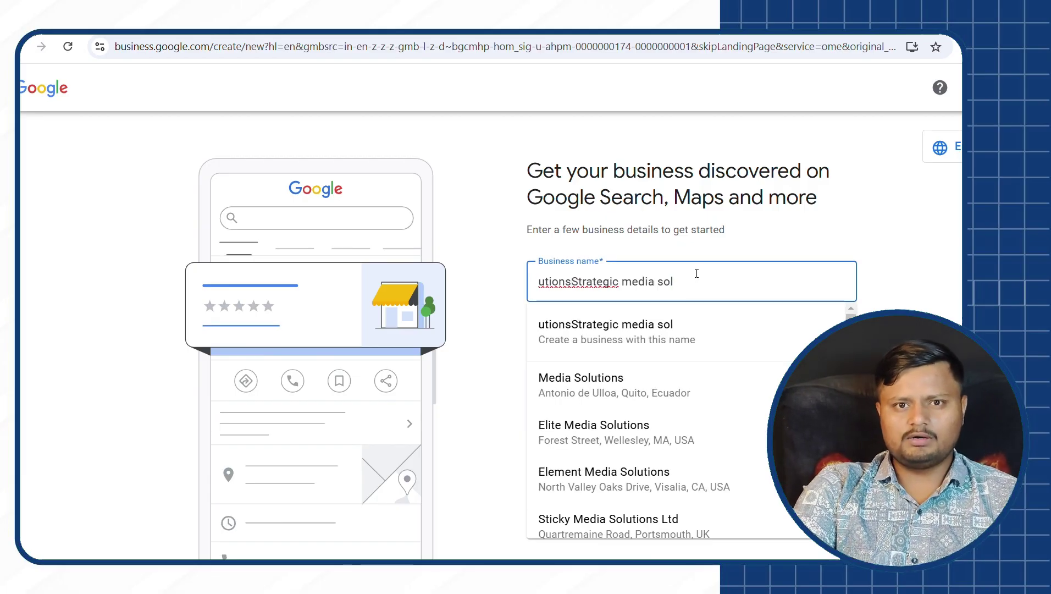
key("BackSpace")
key("BackSpace")
key("BackSpace")
key("BackSpace")
key("BackSpace")
key("BackSpace")
key("BackSpace")
key("BackSpace")
key("BackSpace")
key("BackSpace")
key("BackSpace")
key("BackSpace")
key("BackSpace")
key("BackSpace")
key("BackSpace")
key("BackSpace")
key("BackSpace")
key("BackSpace")
key("BackSpace")
key("BackSpace")
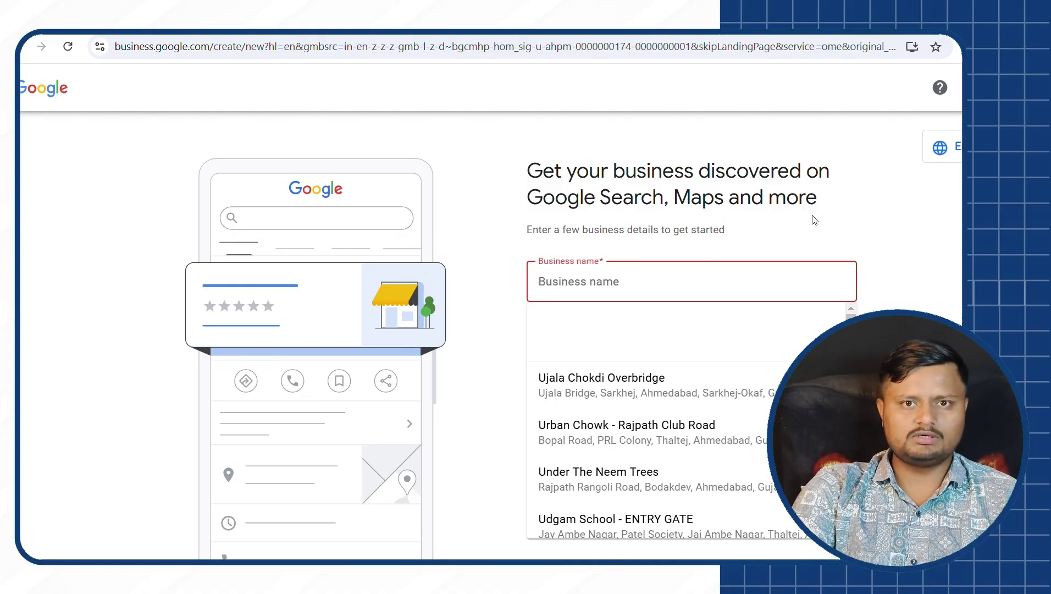
left_click(817, 232)
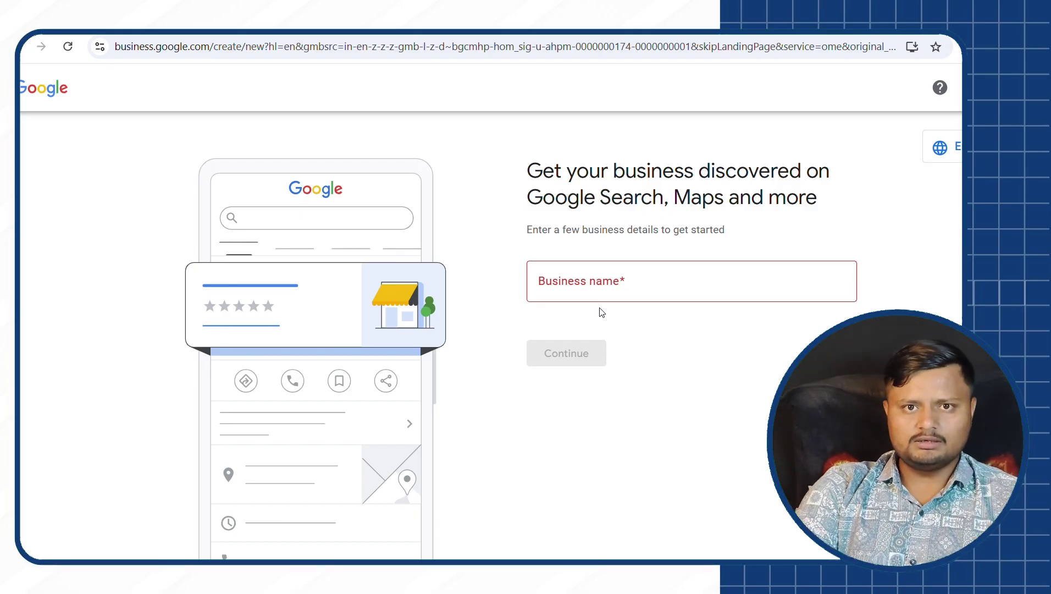
Enter "xyz marketing agency" as the business name and continue to the business type selection.
left_click(619, 268)
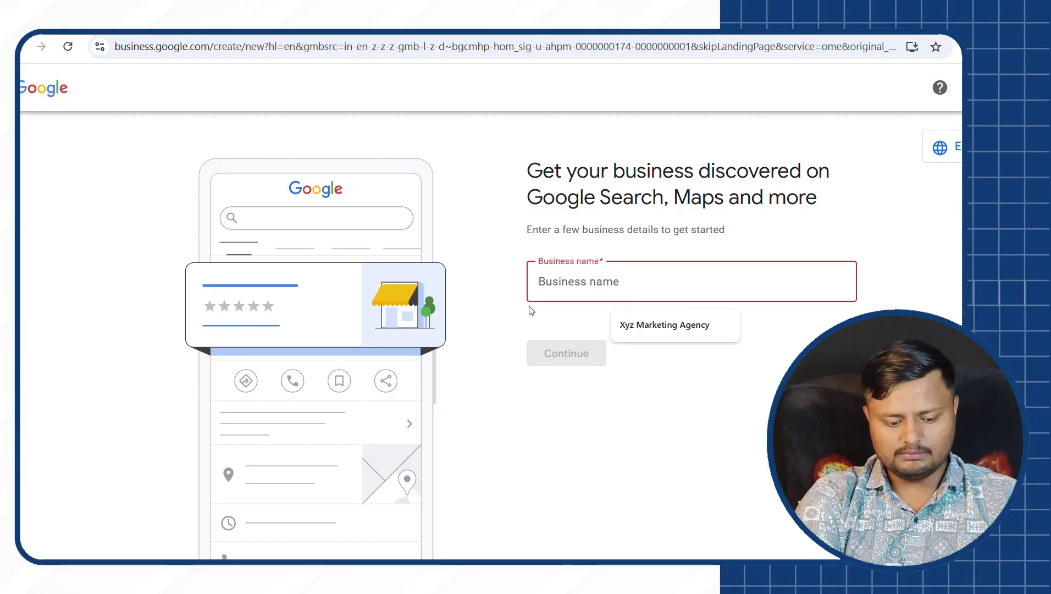
left_click(487, 324)
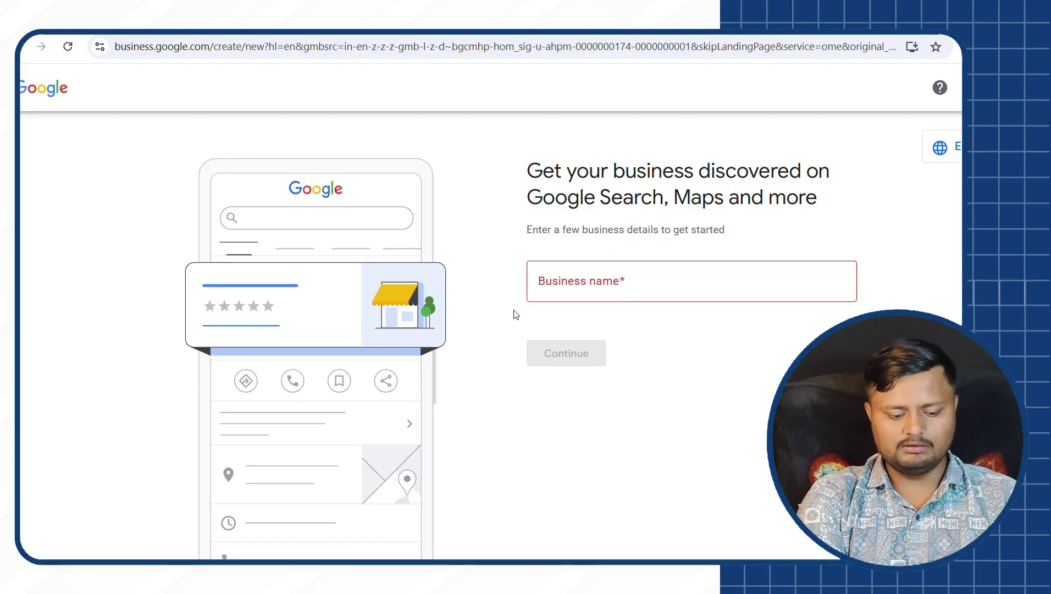
left_click(579, 282)
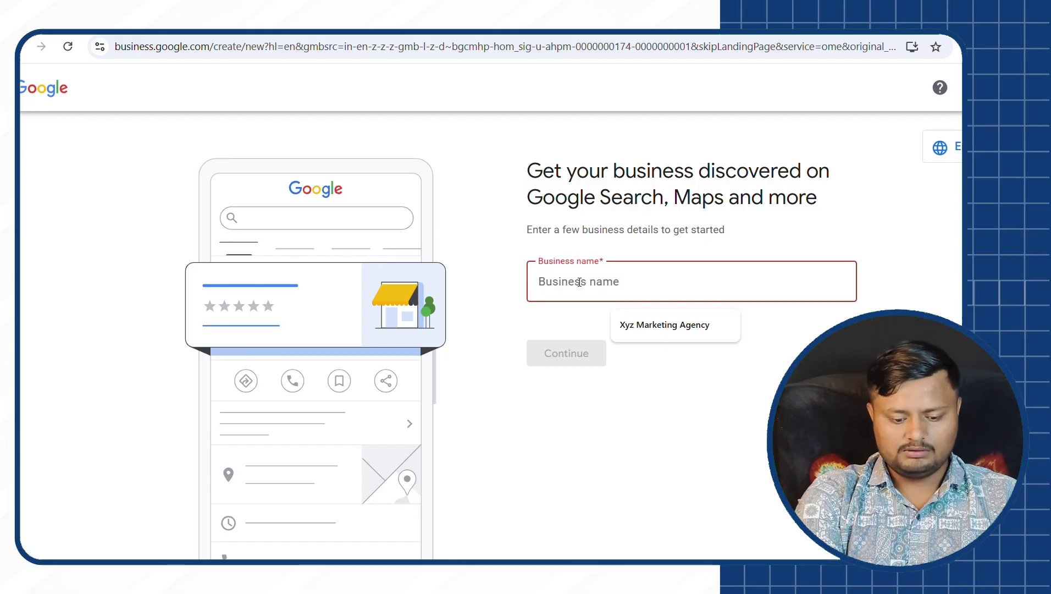
type("xyz")
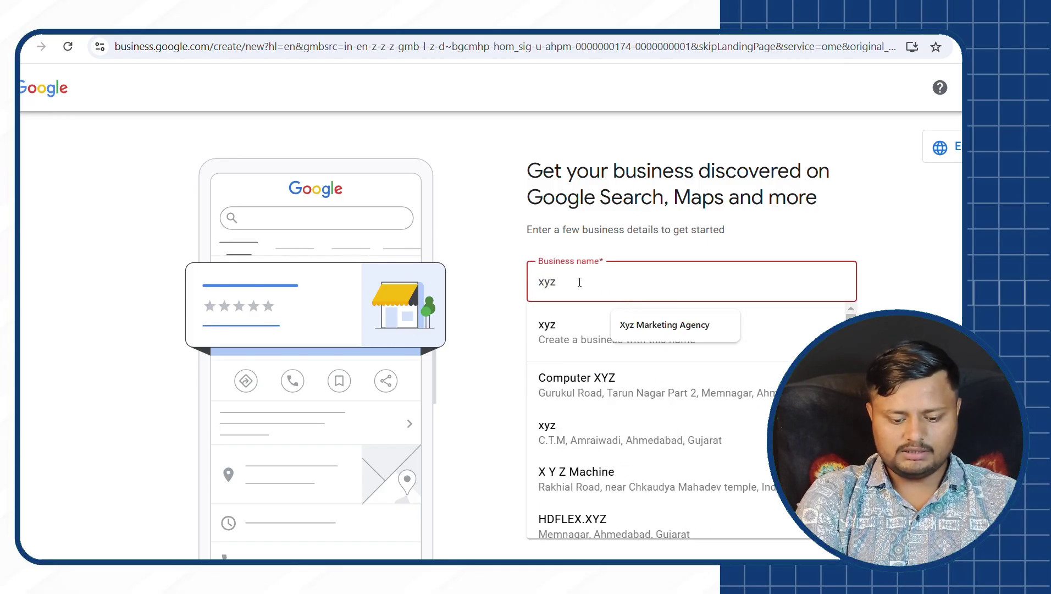
type(" marke")
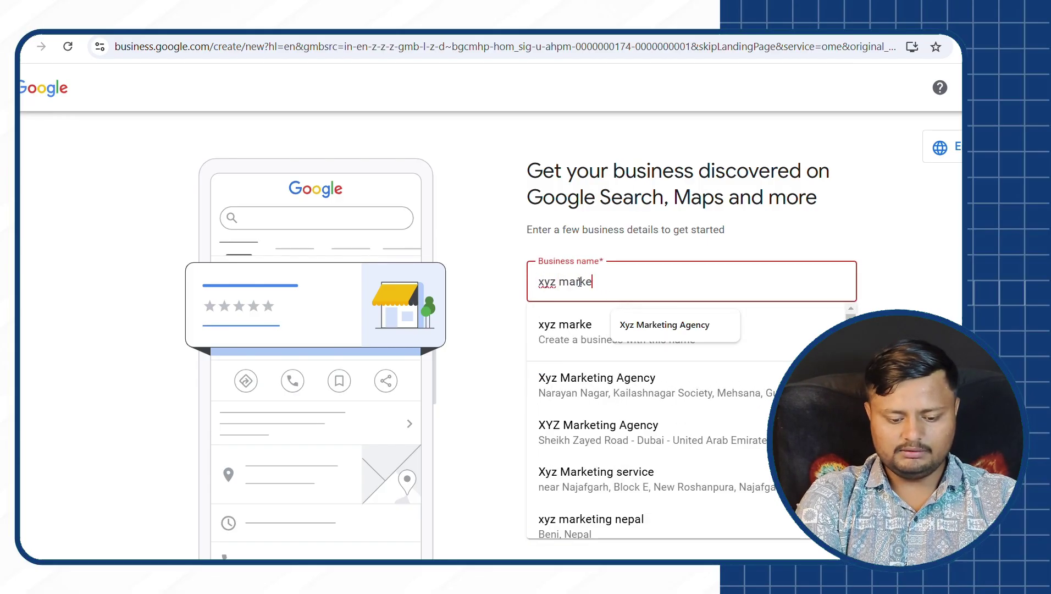
type("ting ")
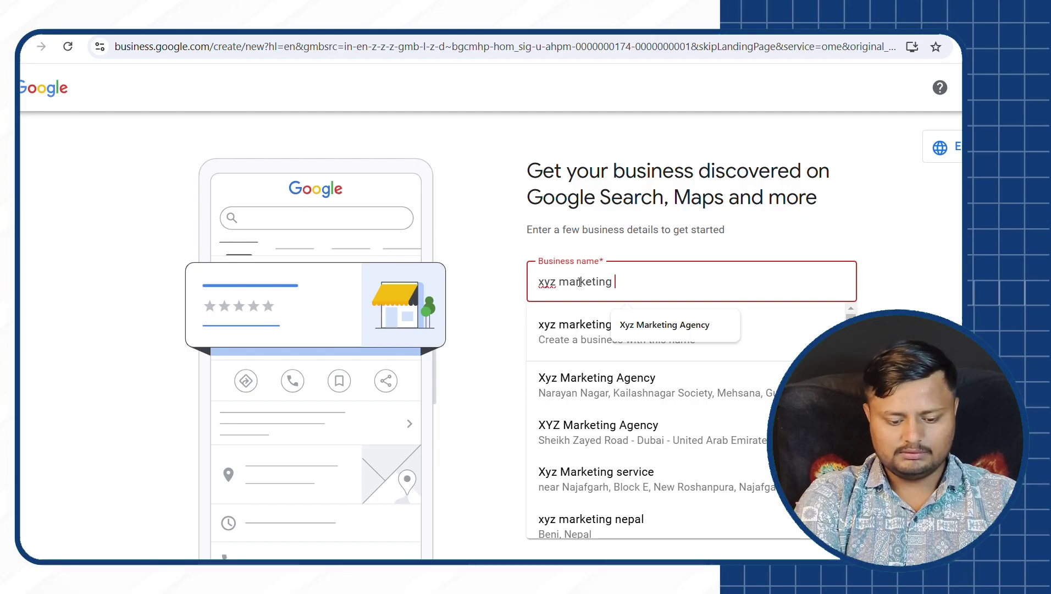
type("agency")
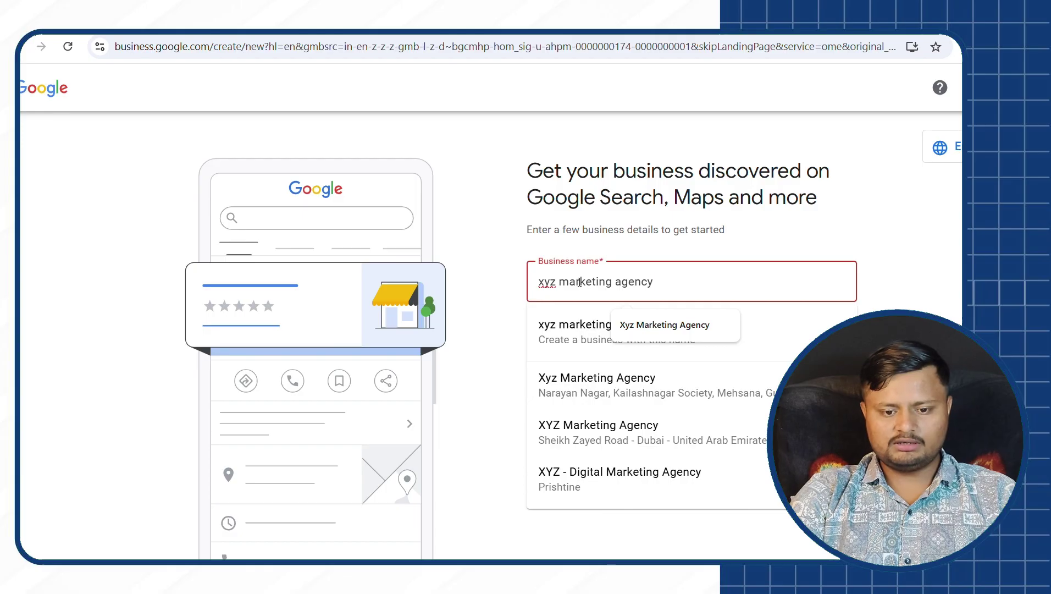
left_click(738, 233)
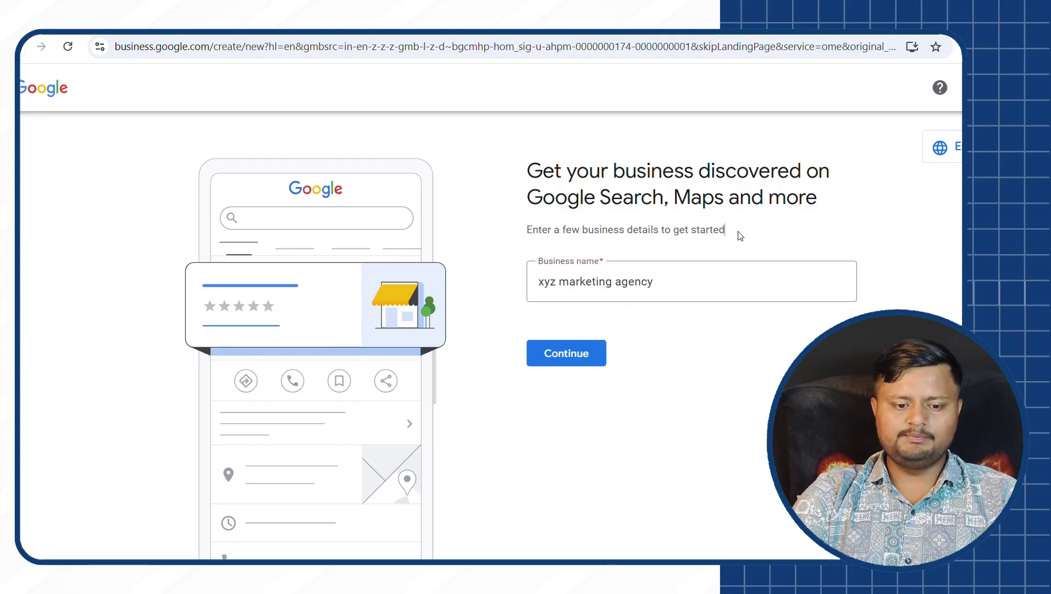
left_click(566, 368)
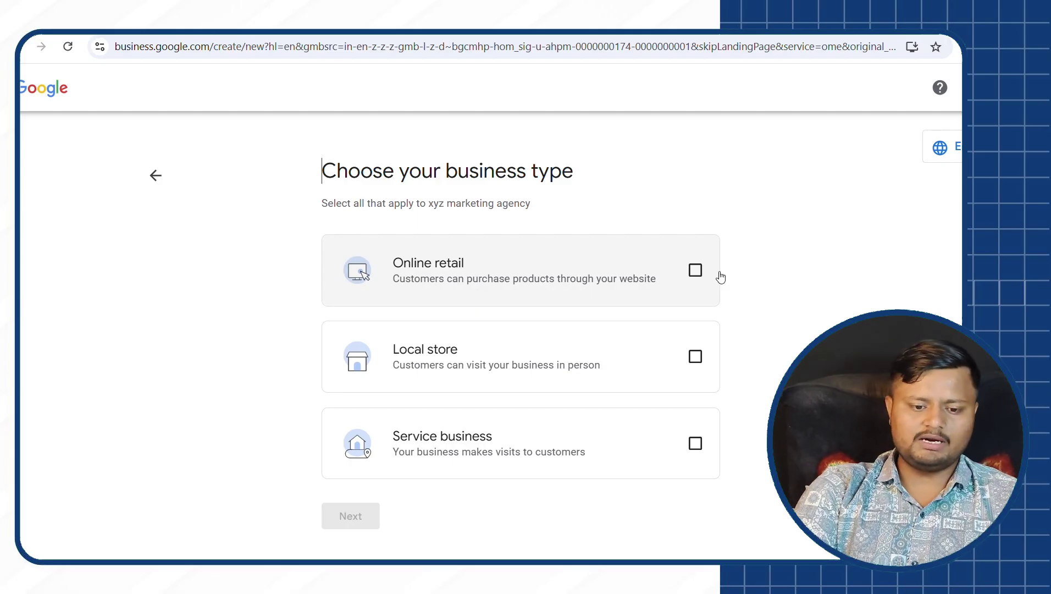
Choose Local store as the only business type, leaving Online retail and Service business unselected, and proceed to the business category.
left_click(691, 269)
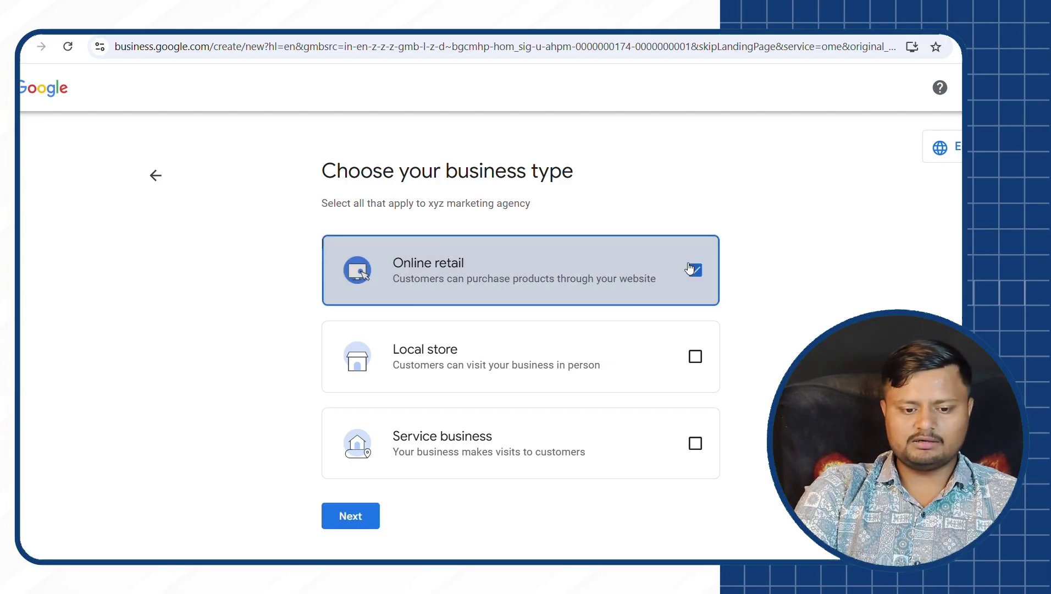
left_click(691, 269)
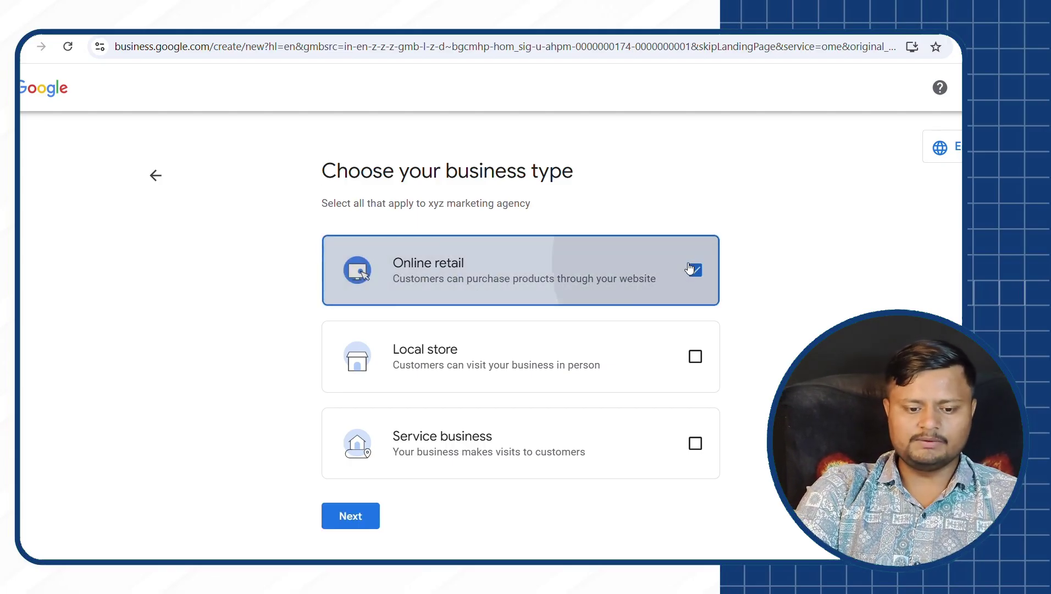
left_click(558, 354)
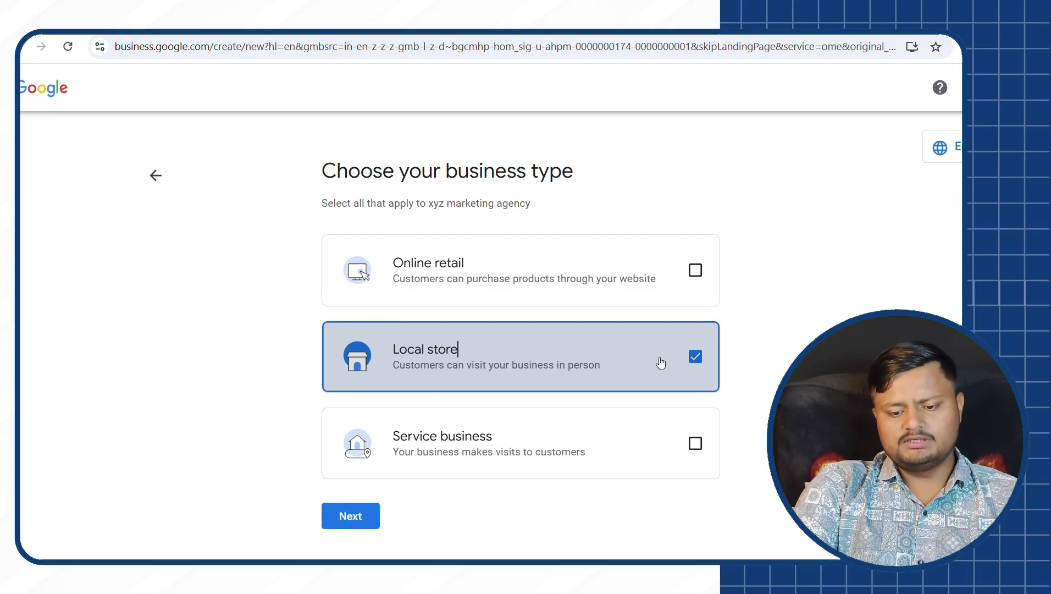
left_click(690, 439)
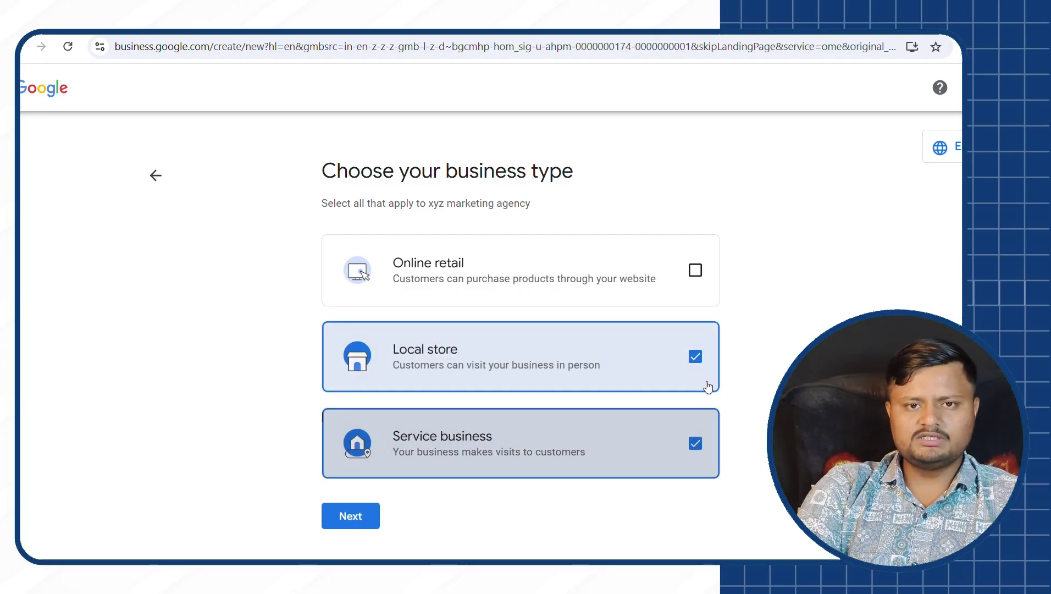
left_click(697, 357)
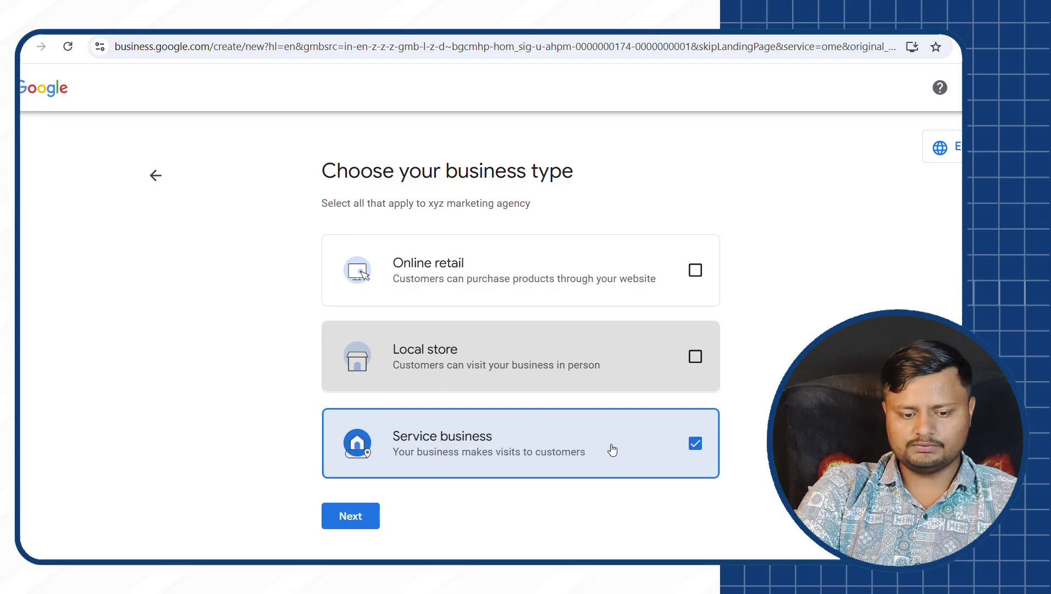
left_click(665, 352)
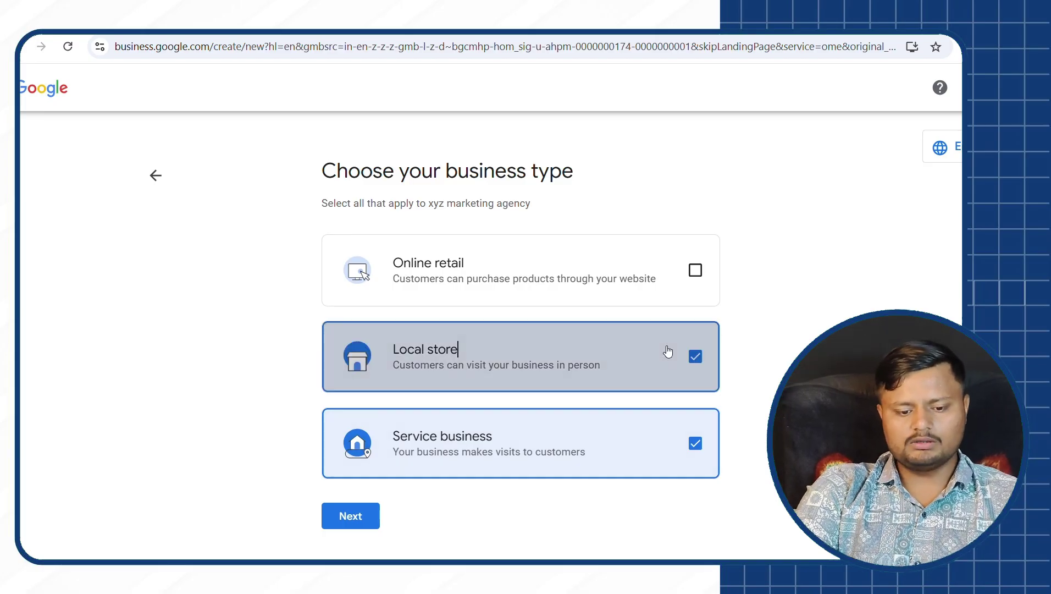
left_click(690, 440)
left_click(361, 516)
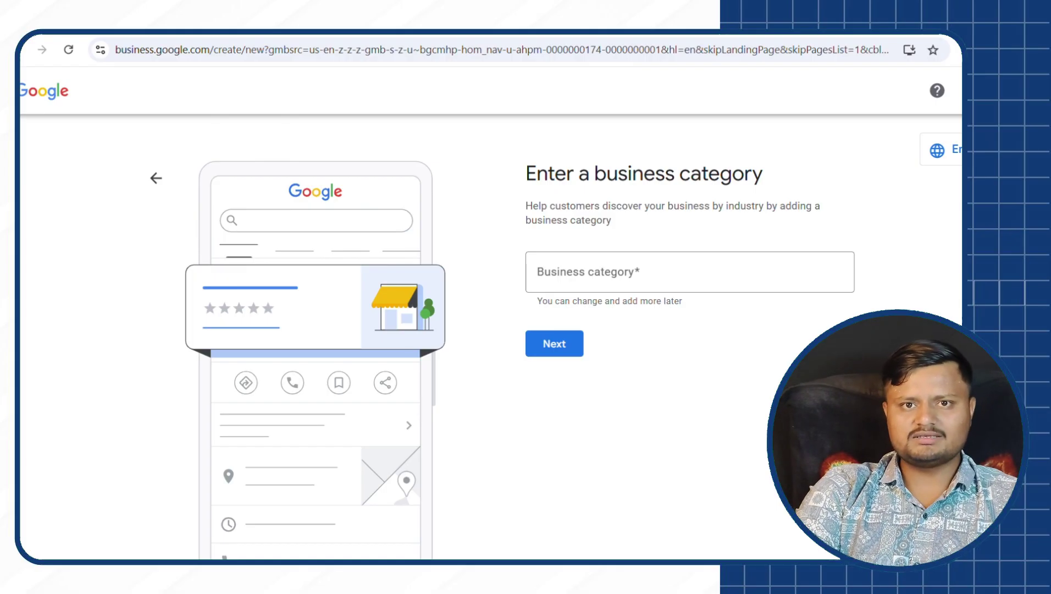
Search the business categories for "res" and choose Restaurant as the business category.
left_click(634, 289)
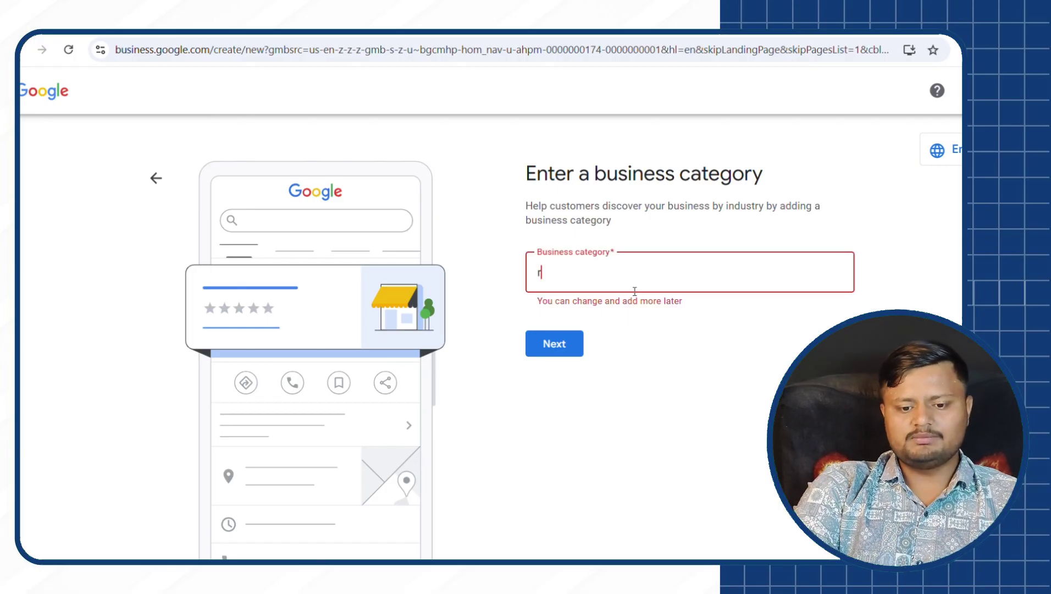
type("res")
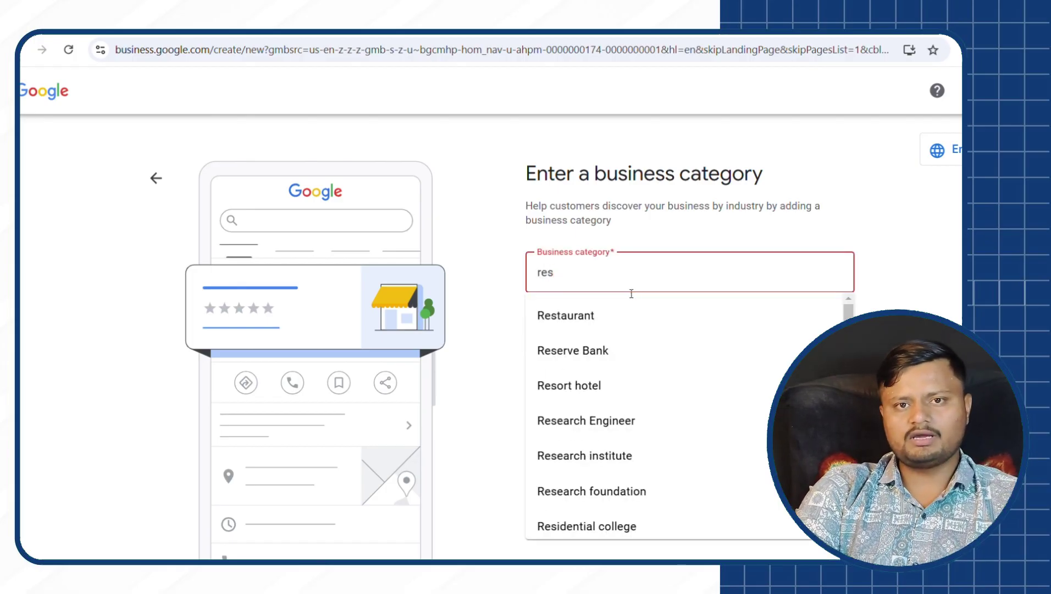
left_click(596, 329)
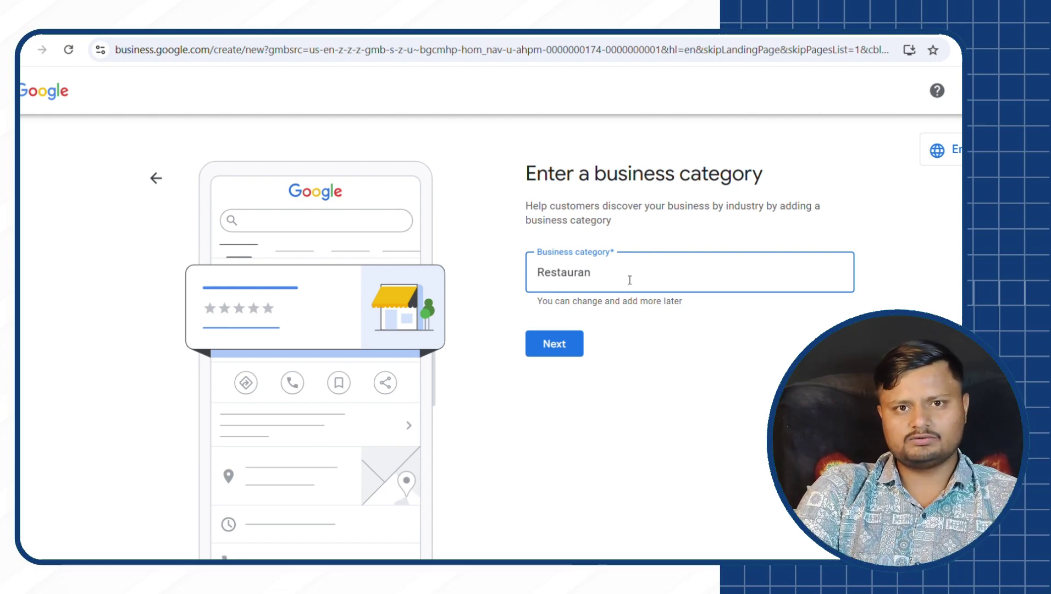
Replace the business category with Marketing agency and continue to the business address.
key("BackSpace")
key("BackSpace")
key("BackSpace")
key("BackSpace")
key("BackSpace")
key("BackSpace")
key("BackSpace")
key("BackSpace")
key("BackSpace")
type("mar")
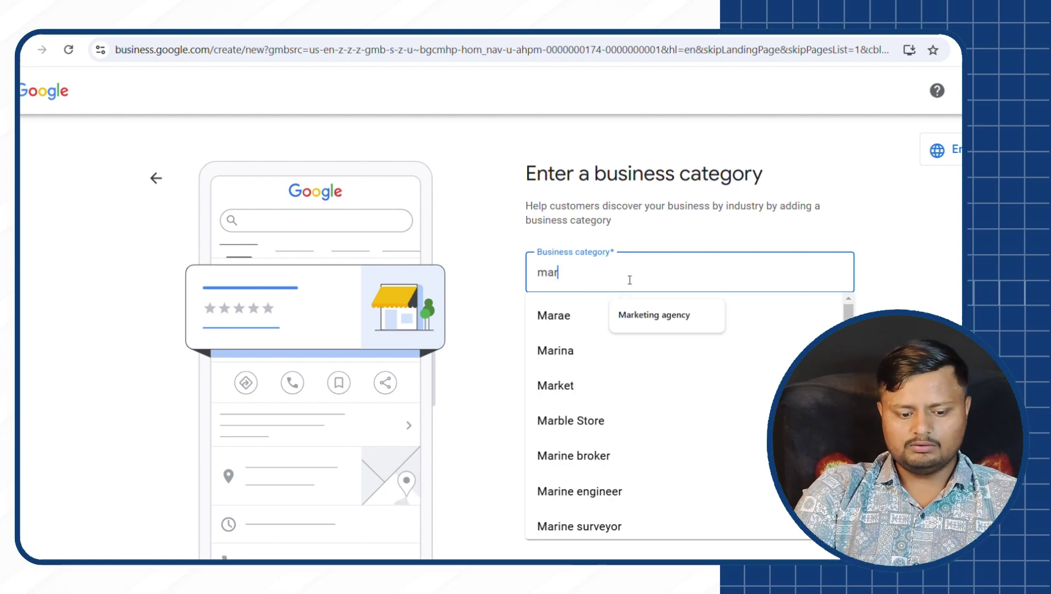
type("keting ")
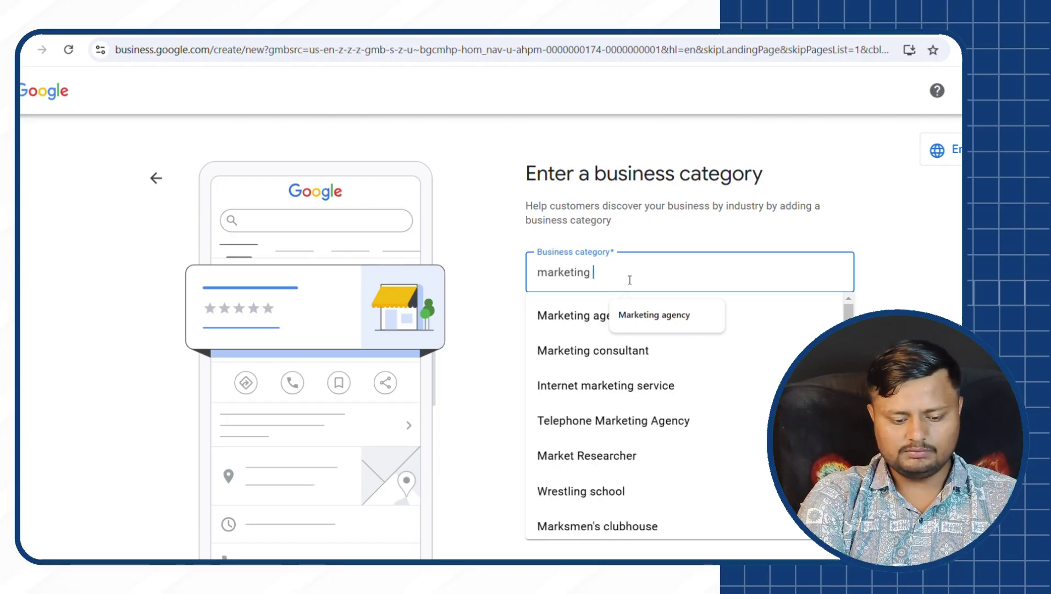
type("Agenc")
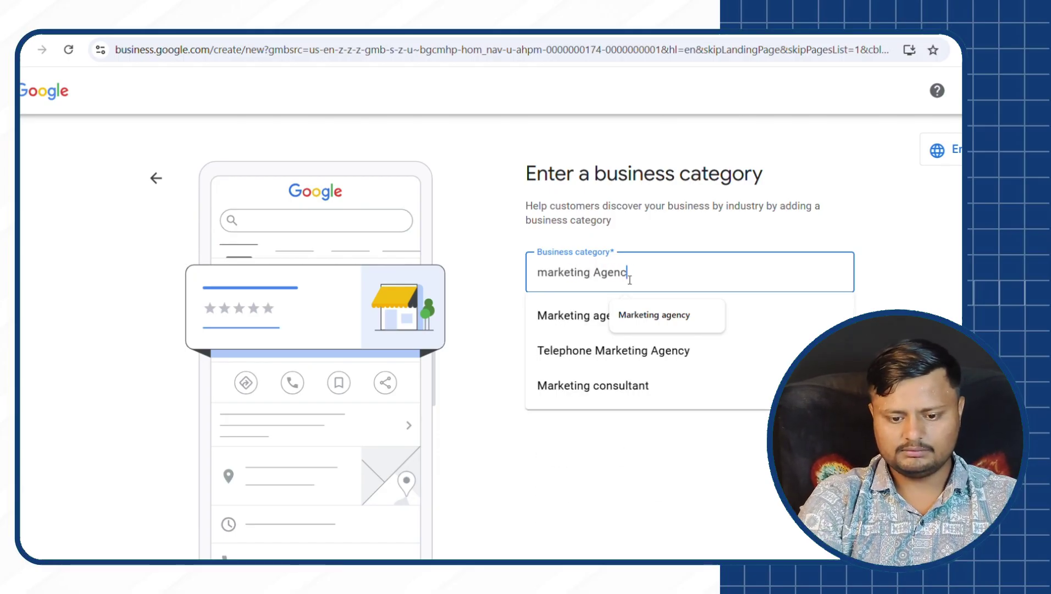
type("y")
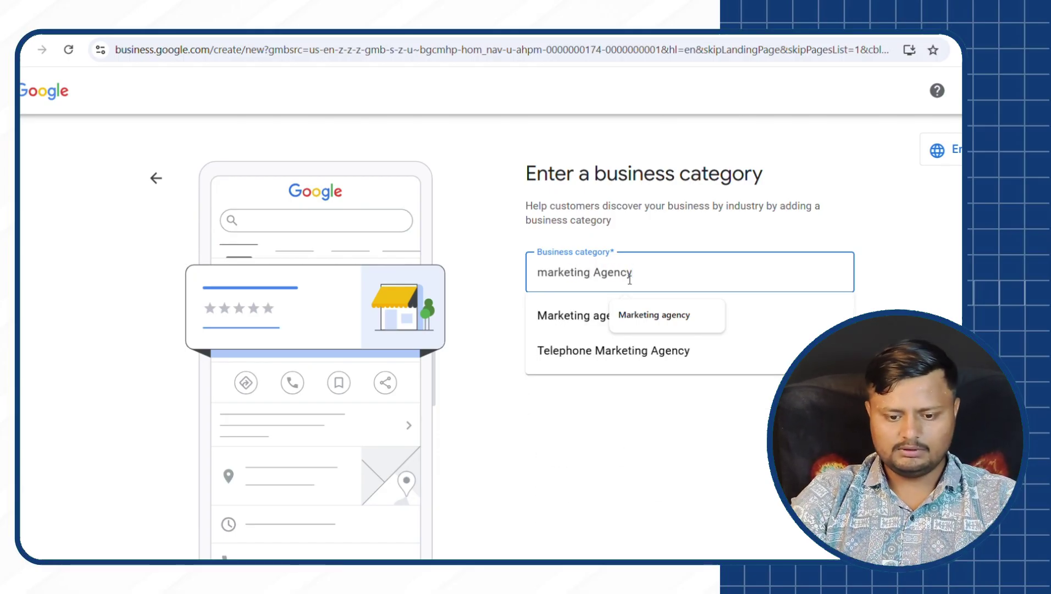
left_click(550, 315)
left_click(545, 340)
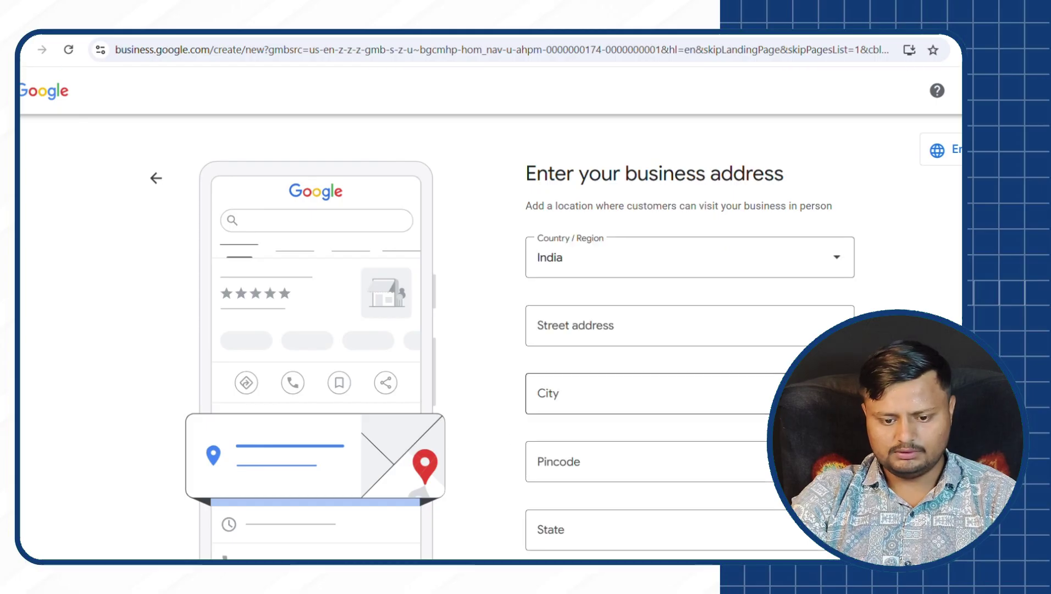
Look over the business address form with India as the country and continue to the pin placement.
scroll(636, 354, "down", 2)
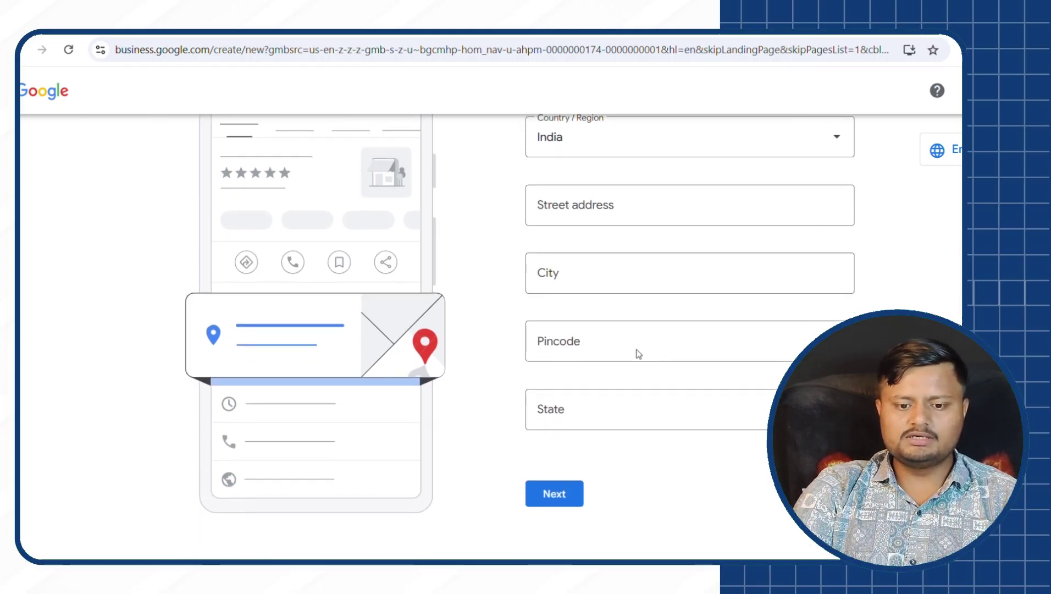
scroll(636, 354, "up", 2)
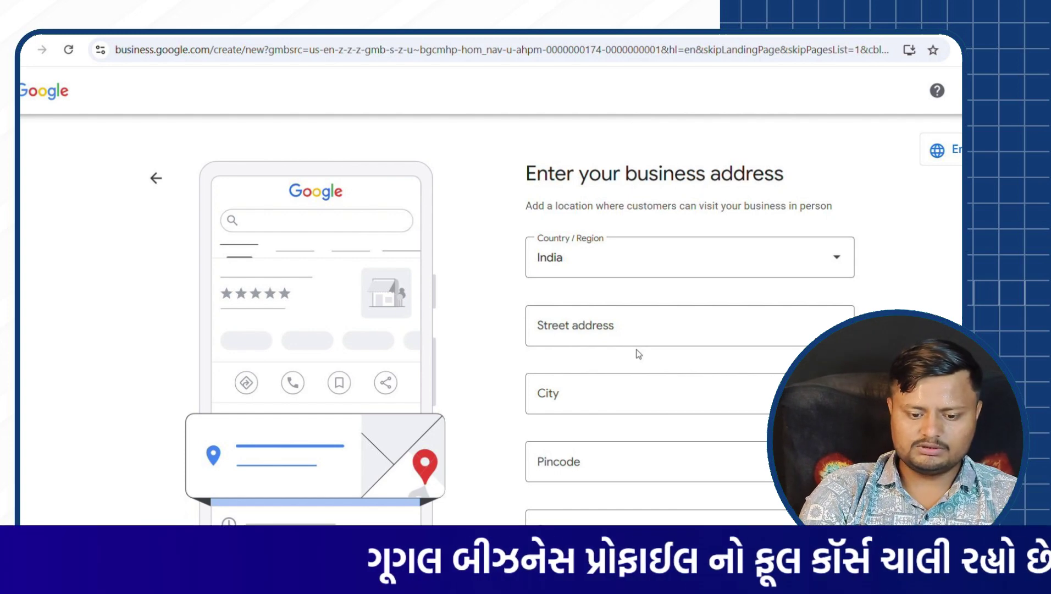
scroll(639, 354, "down", 2)
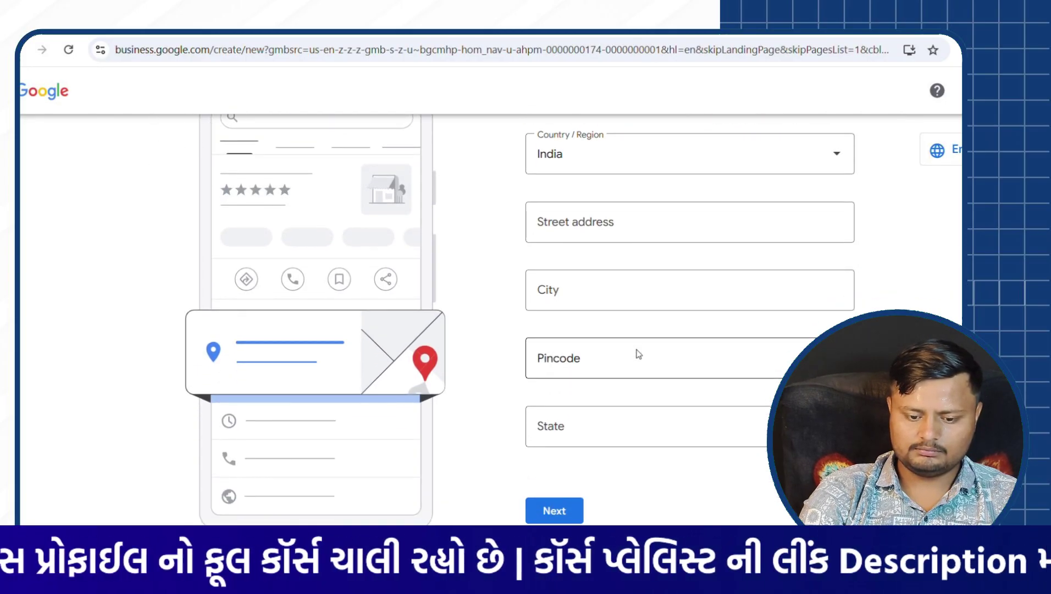
left_click(555, 510)
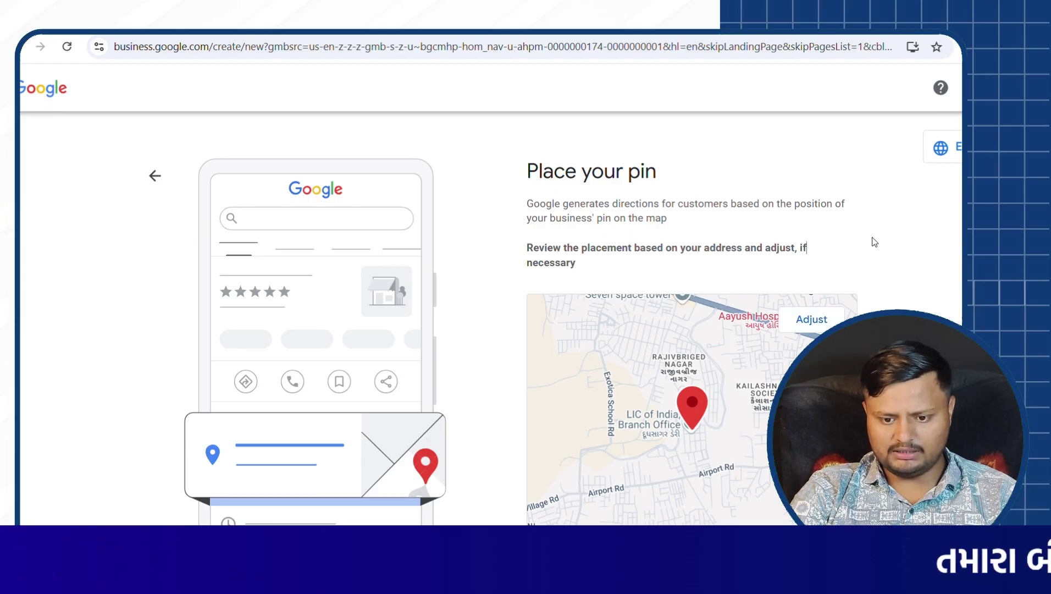
Adjust the business pin on the map so it sits on Airport Rd, confirm the placement and proceed to the contact details.
left_click(811, 320)
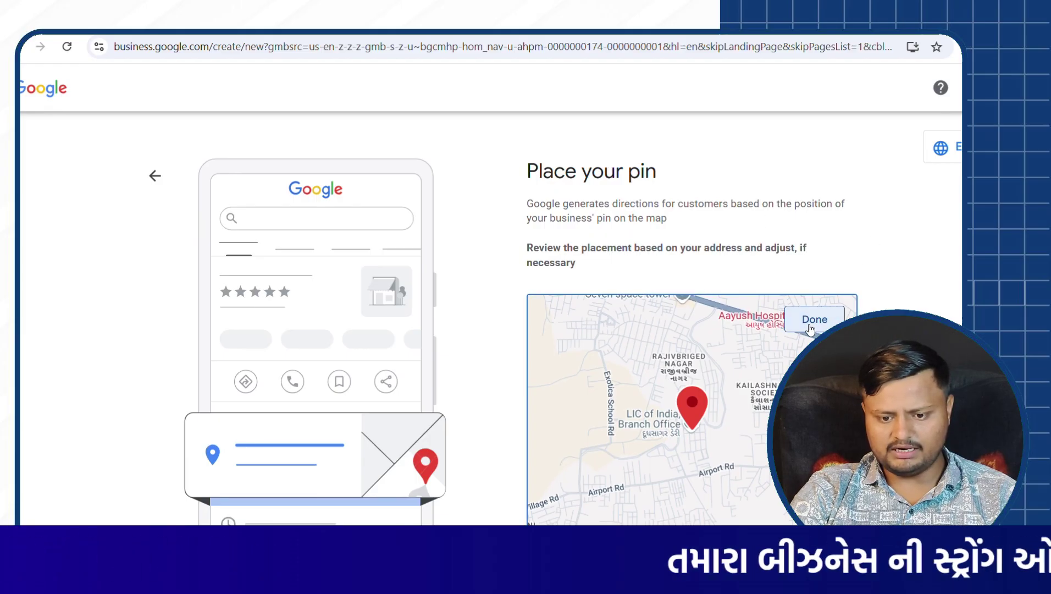
scroll(706, 451, "down", 3)
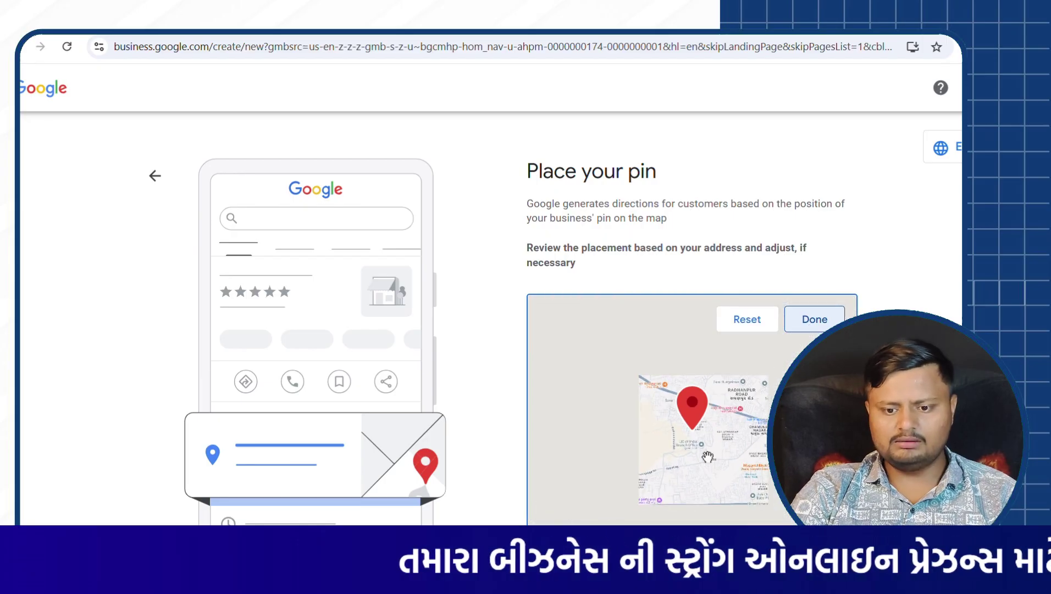
scroll(707, 456, "up", 5)
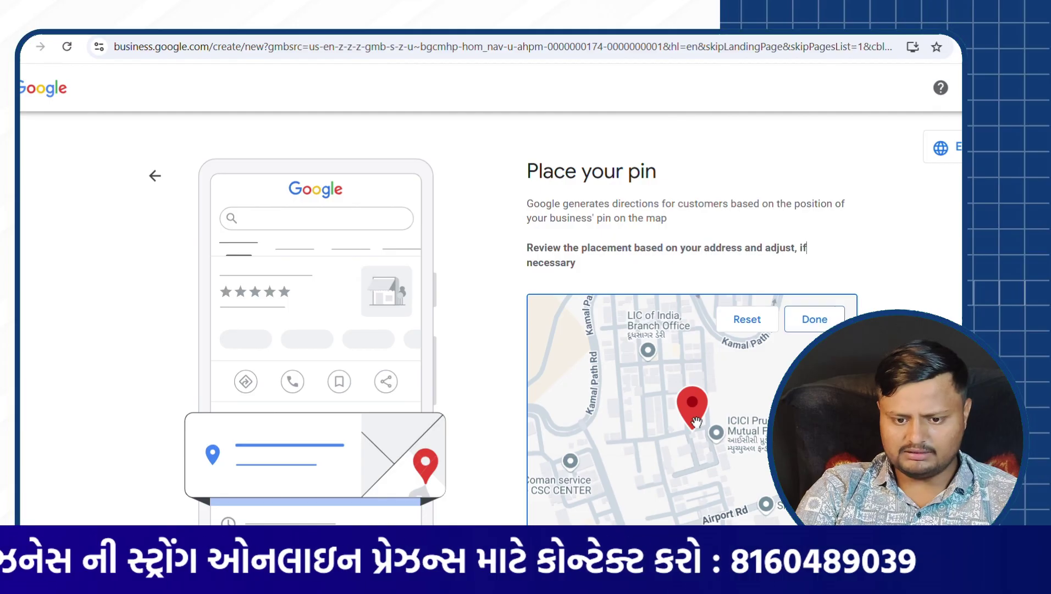
left_click_drag(696, 422, 766, 295)
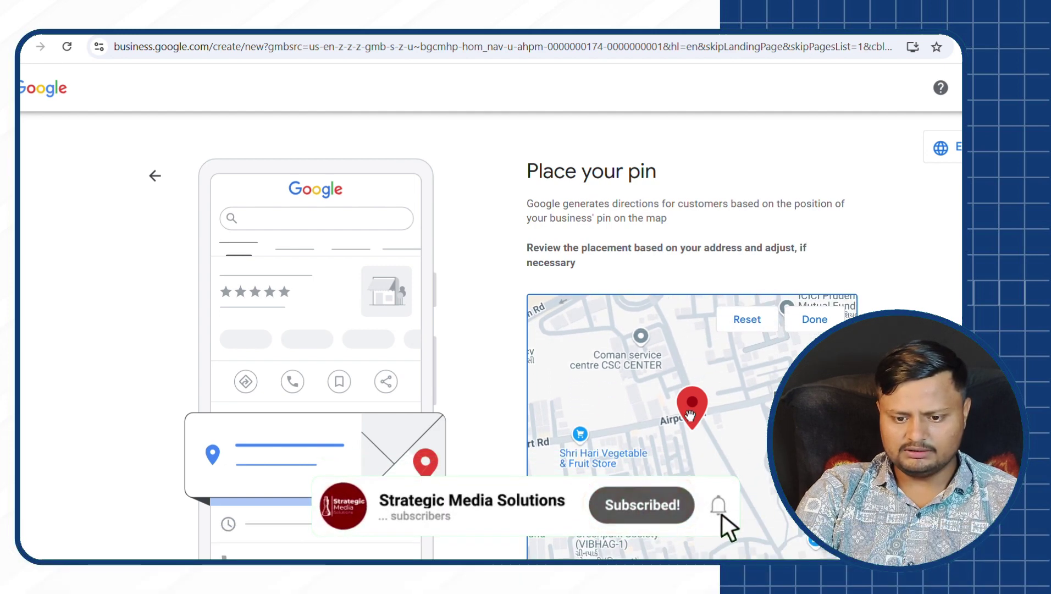
mouse_move(690, 416)
left_mouse_down()
mouse_move(698, 397)
mouse_move(698, 429)
mouse_move(698, 405)
mouse_move(710, 399)
mouse_move(708, 418)
mouse_move(683, 433)
mouse_move(690, 420)
left_mouse_up()
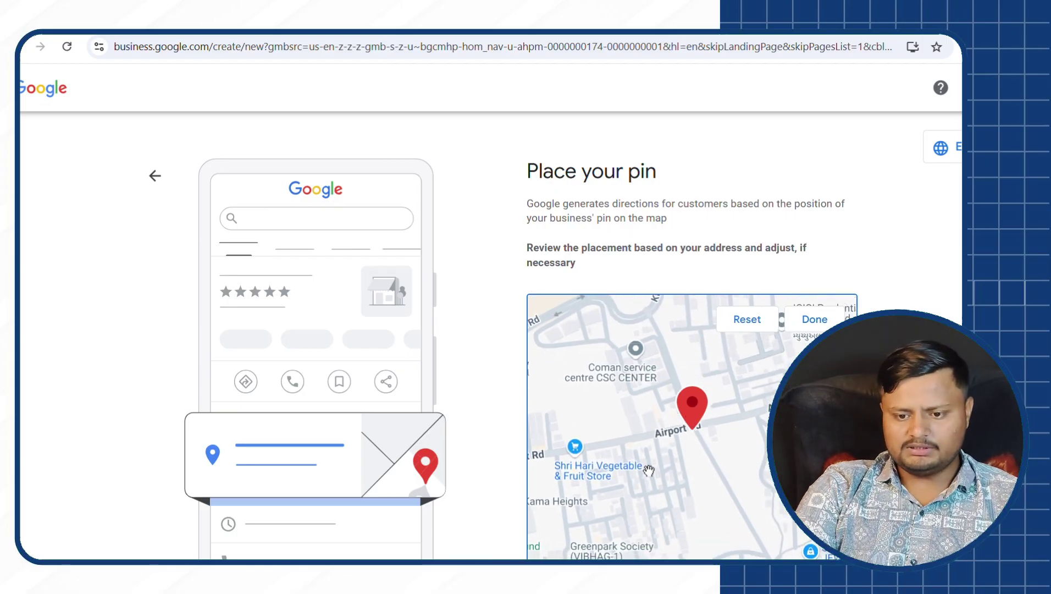
left_click(816, 321)
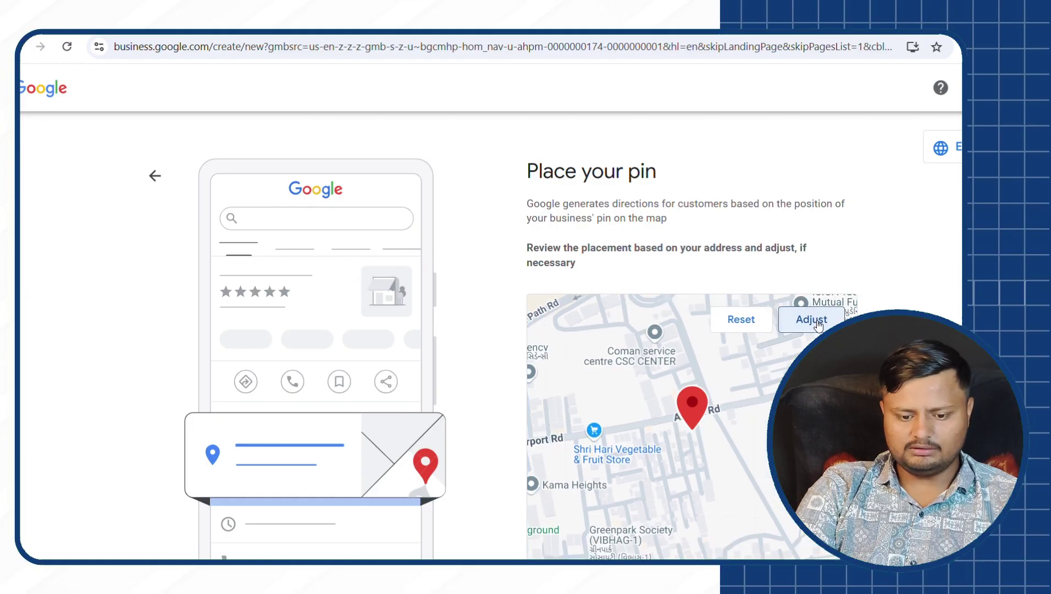
scroll(817, 324, "down", 2)
left_click(593, 502)
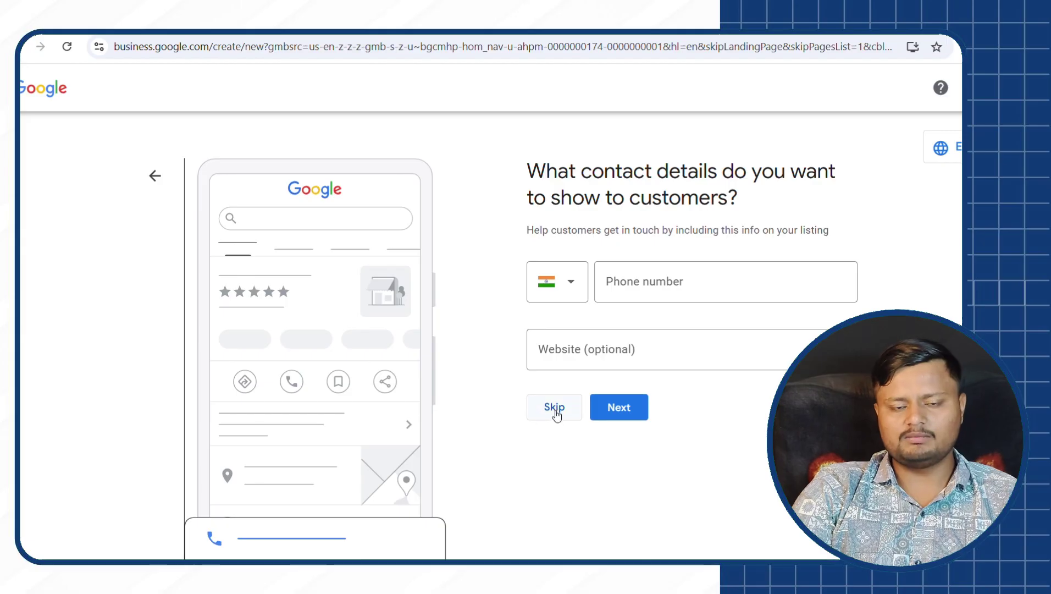
left_click(686, 277)
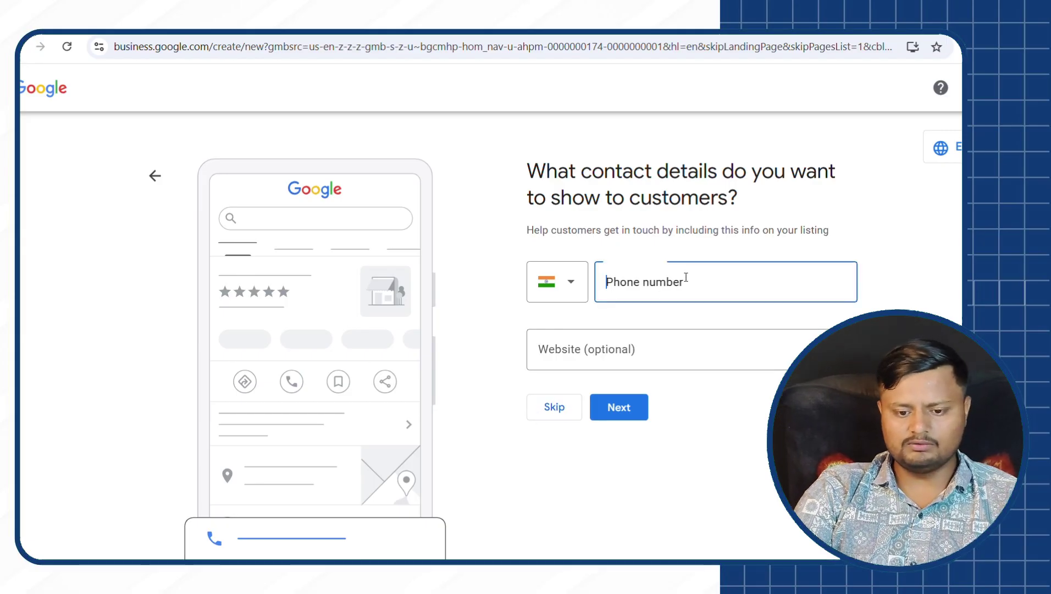
type("0000000000")
left_click(647, 342)
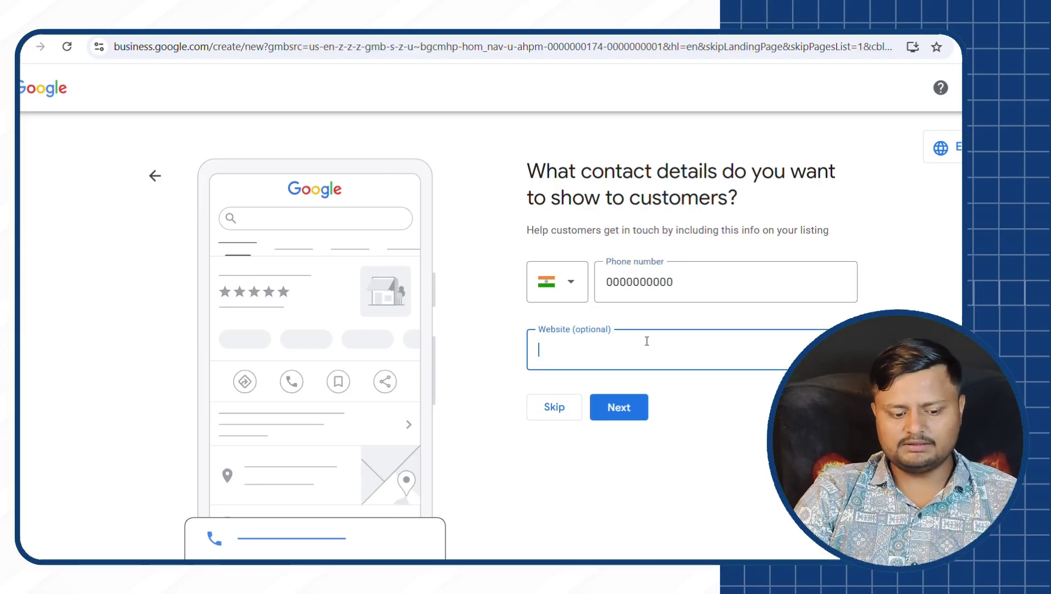
type("www")
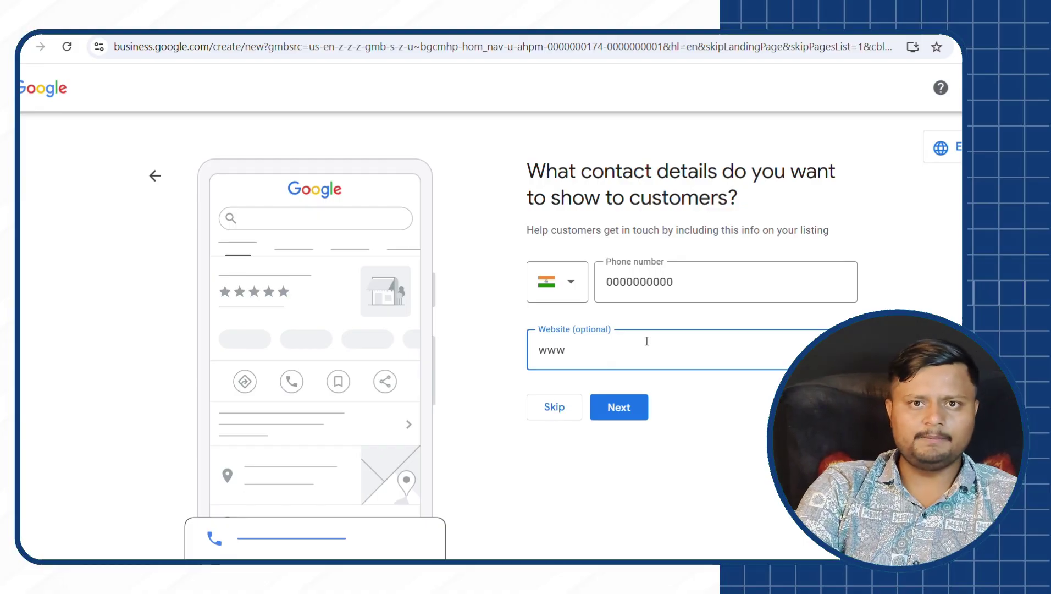
type(".xy")
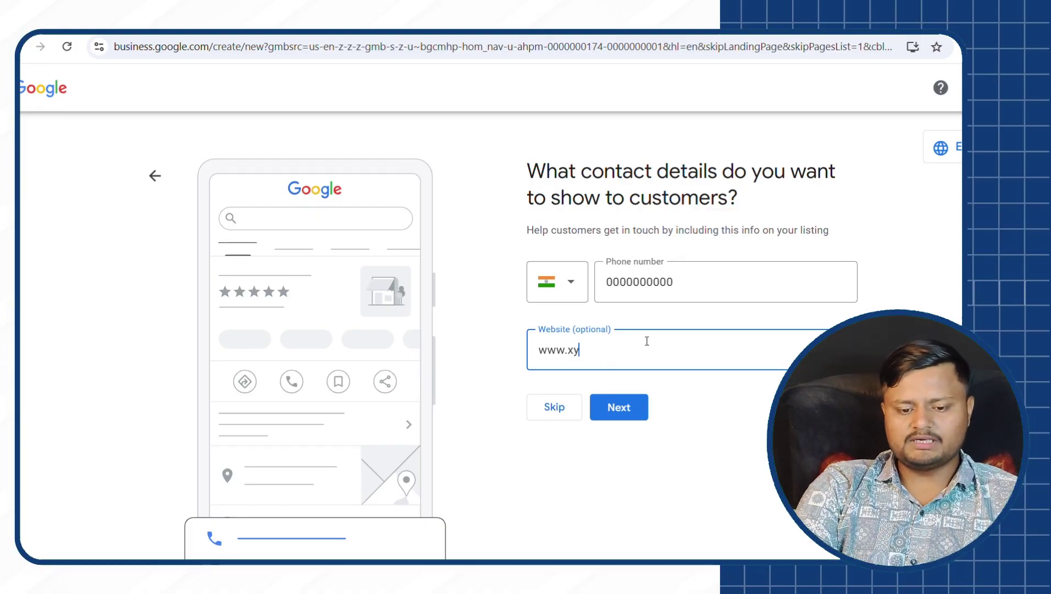
type("z")
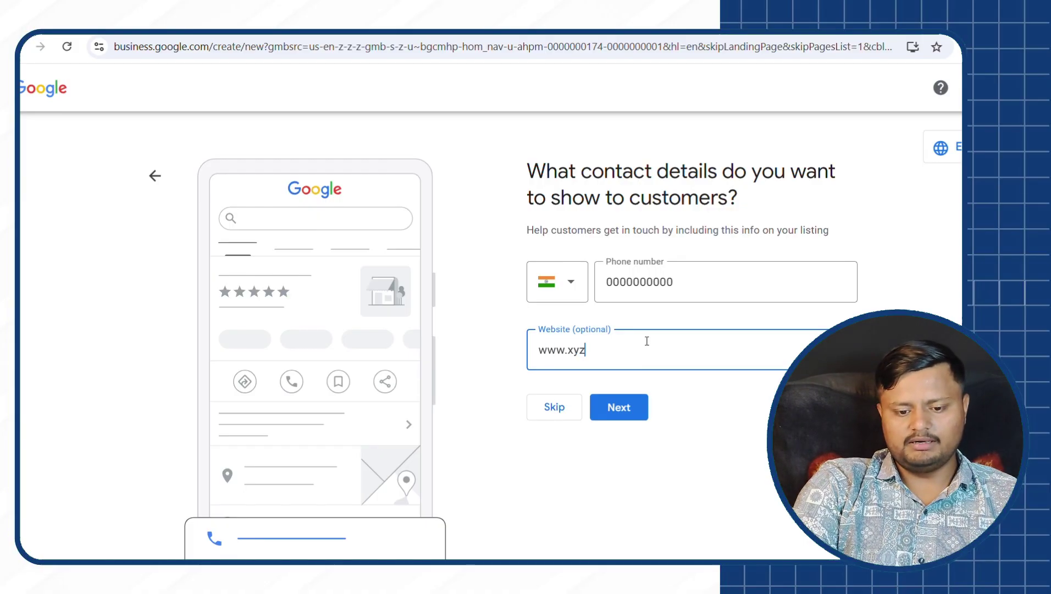
type(".com")
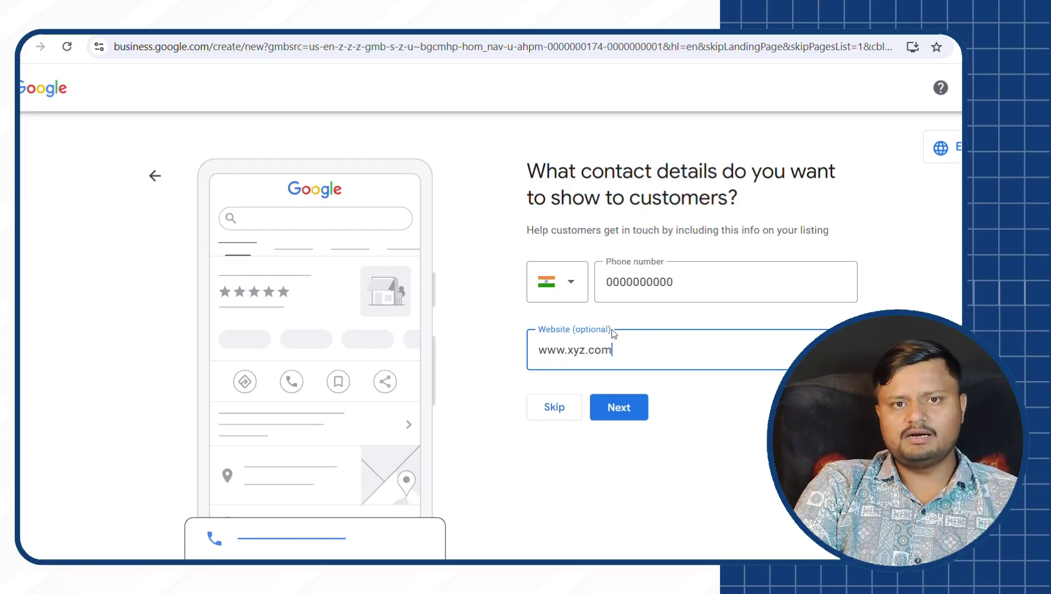
Clear the website and the phone number, and skip the contact details.
key("BackSpace")
key("BackSpace")
key("BackSpace")
key("BackSpace")
key("BackSpace")
key("BackSpace")
key("BackSpace")
key("BackSpace")
key("BackSpace")
key("BackSpace")
key("BackSpace")
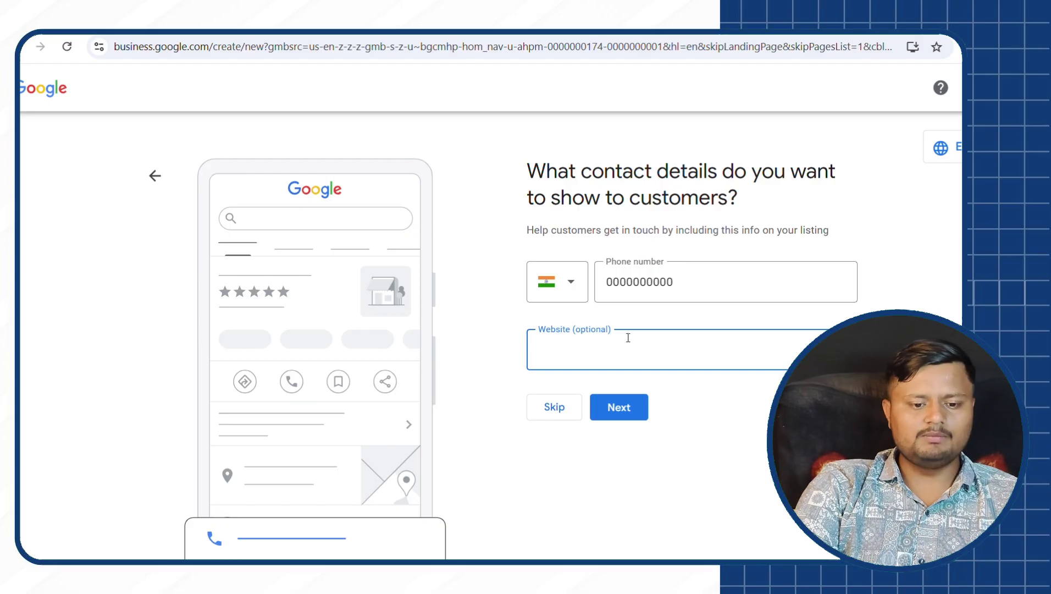
left_click(683, 286)
key("BackSpace")
key("BackSpace")
key("BackSpace")
key("BackSpace")
key("BackSpace")
key("BackSpace")
key("BackSpace")
key("BackSpace")
key("BackSpace")
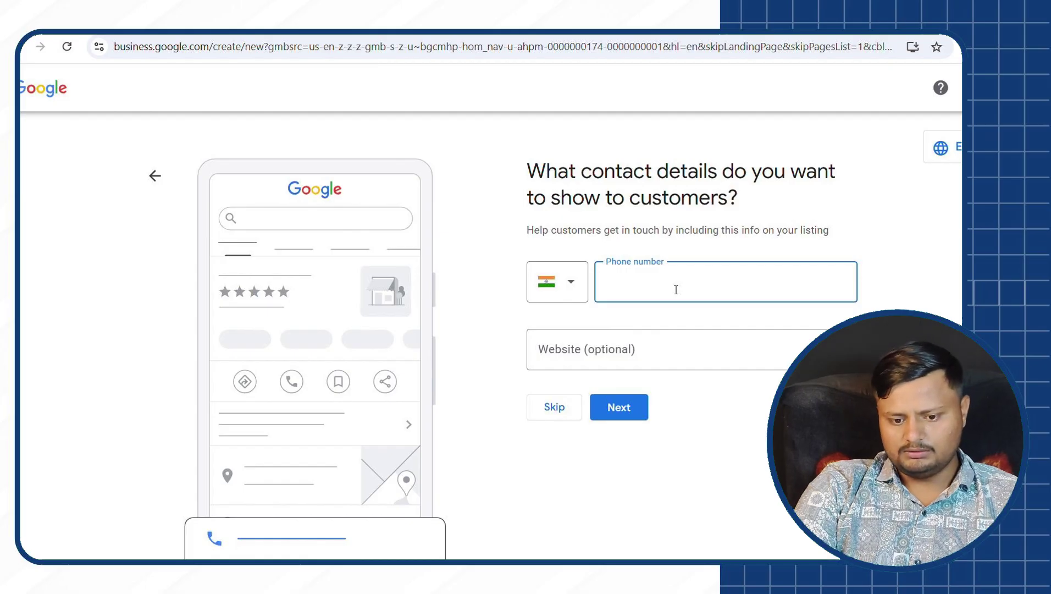
left_click(547, 411)
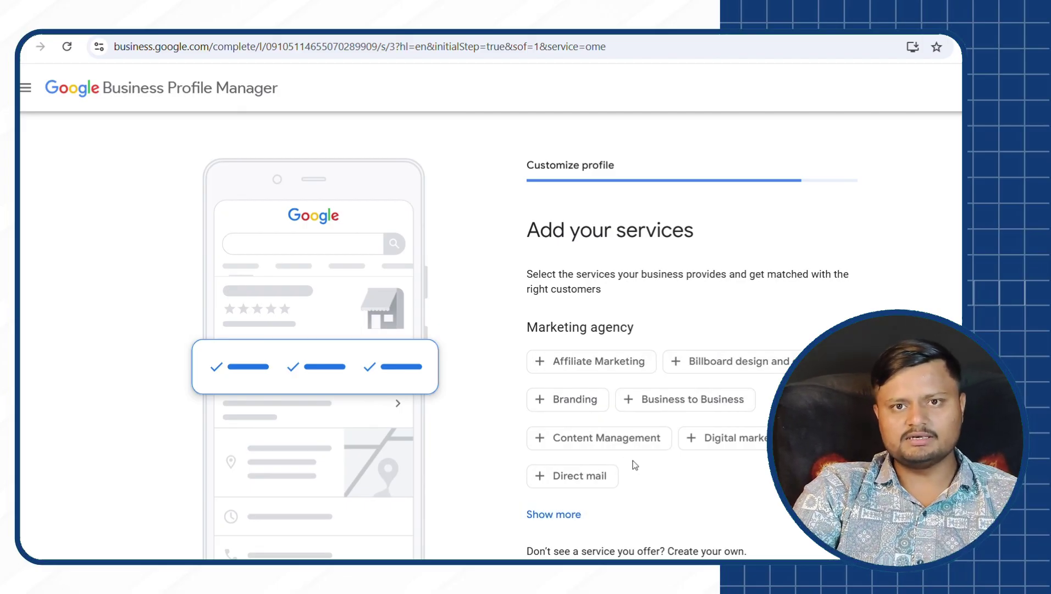
Expand the suggested Marketing agency services to the full list and look through them.
scroll(635, 465, "down", 1)
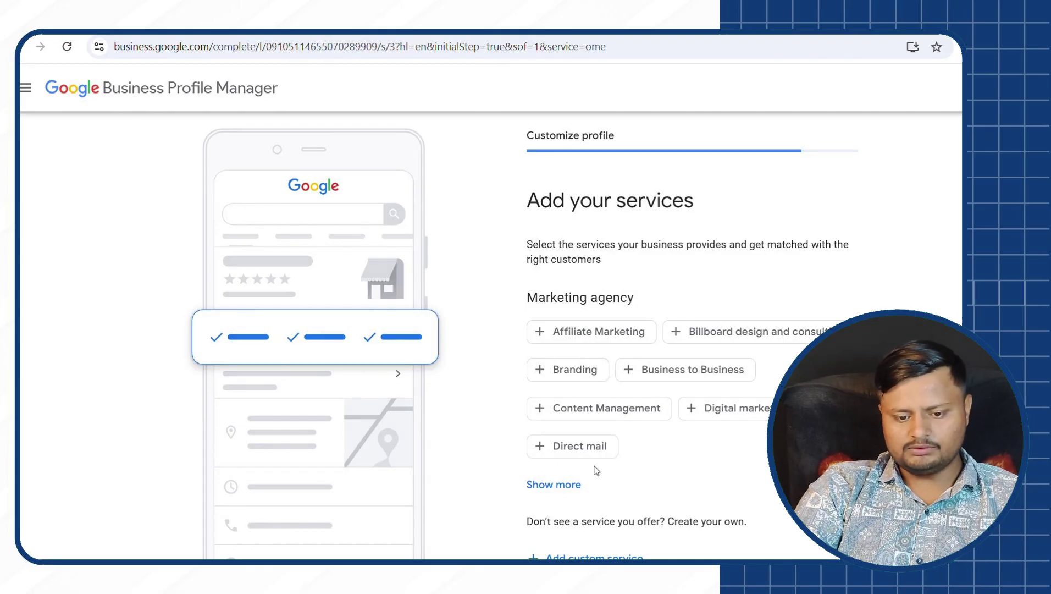
left_click(566, 484)
scroll(572, 487, "down", 3)
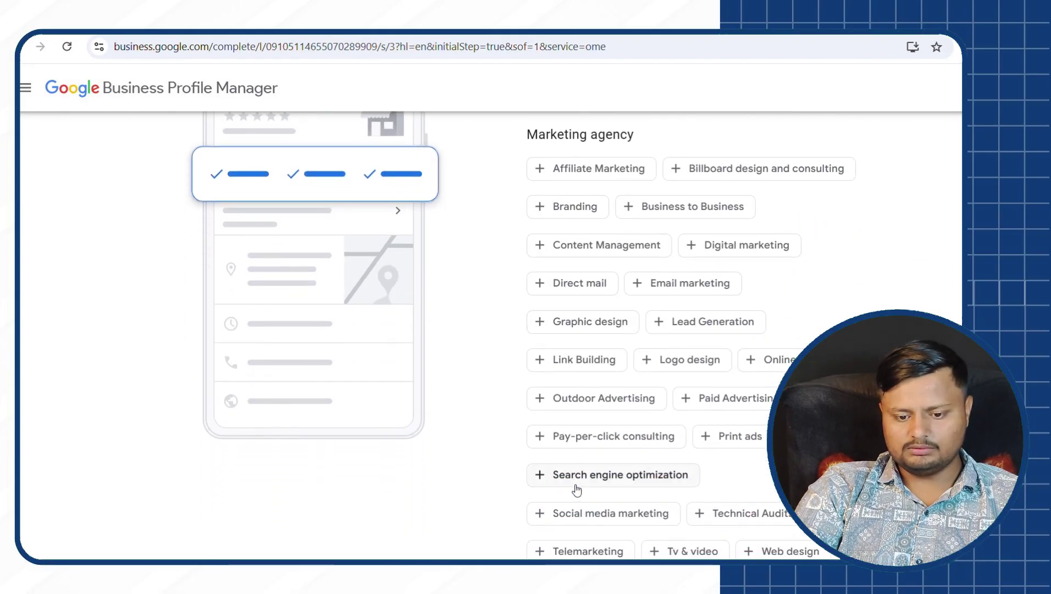
scroll(576, 490, "up", 2)
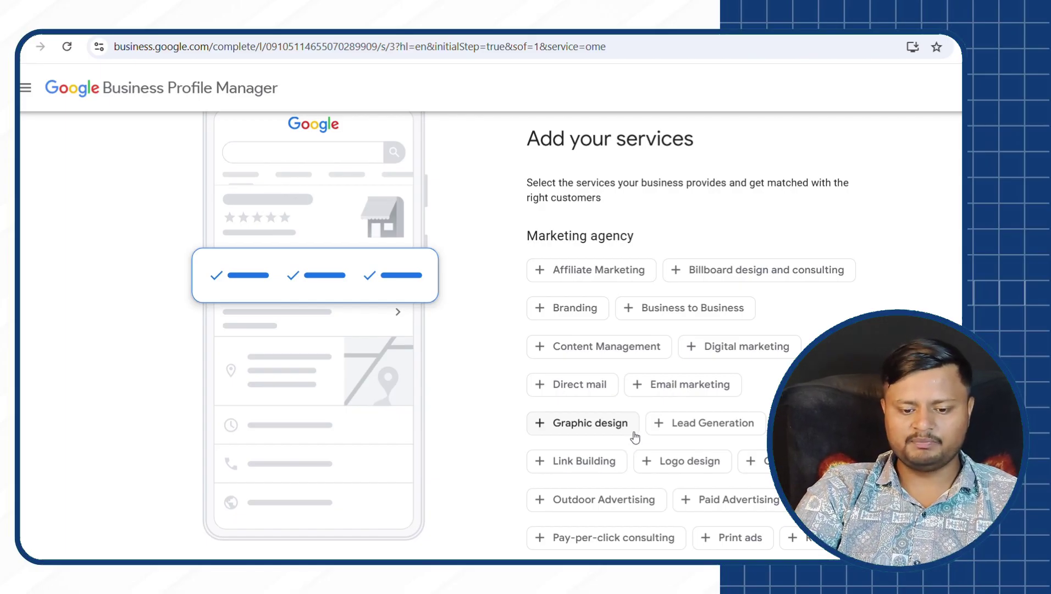
left_click(572, 383)
scroll(567, 439, "down", 5)
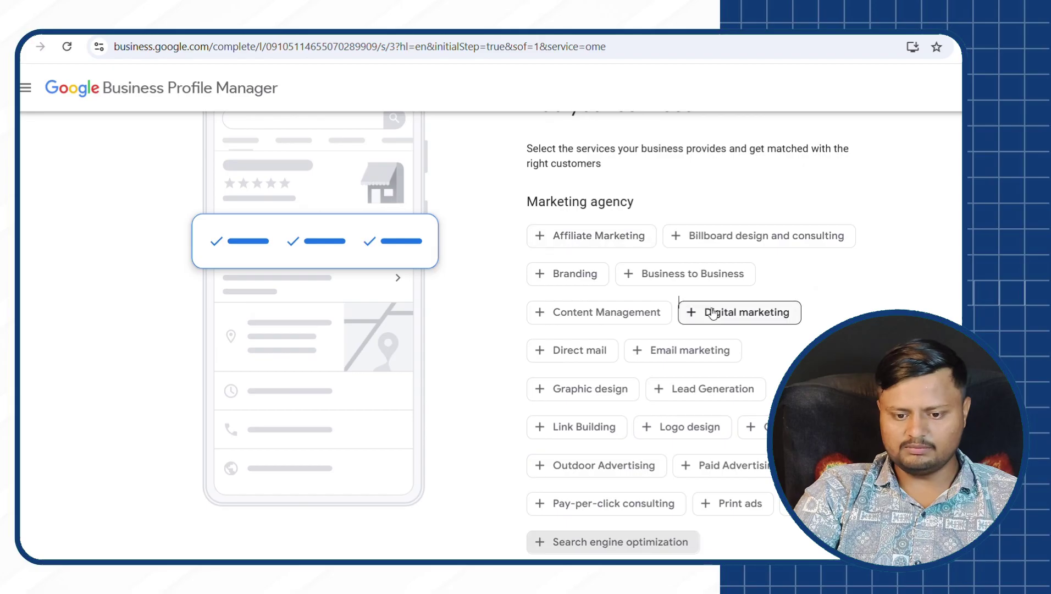
Select Digital marketing, Email marketing, Lead Generation and Graphic design as services the agency offers.
left_click(696, 311)
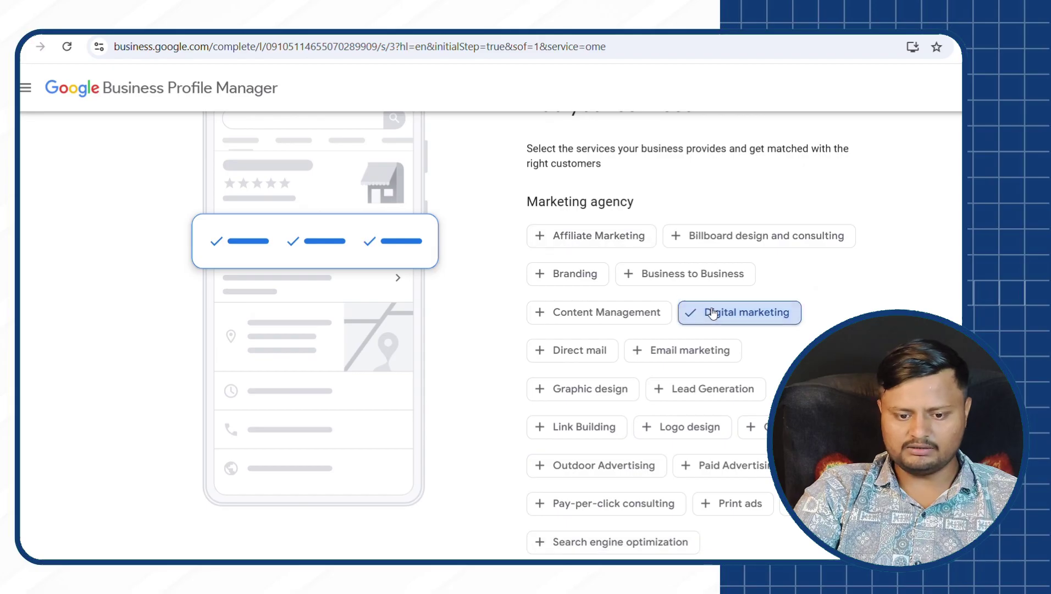
left_click(672, 349)
left_click(681, 389)
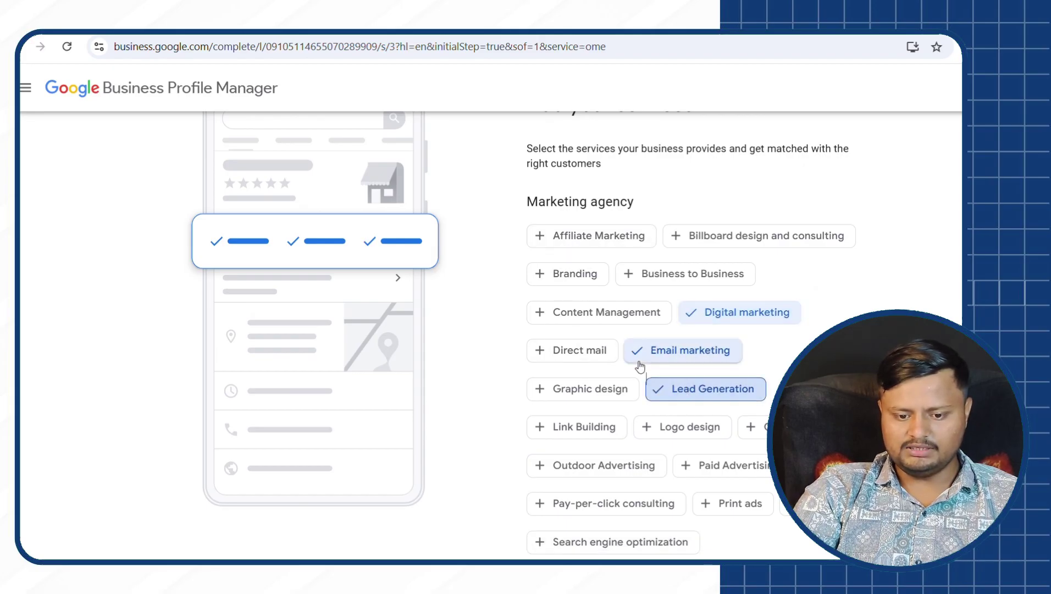
left_click(586, 388)
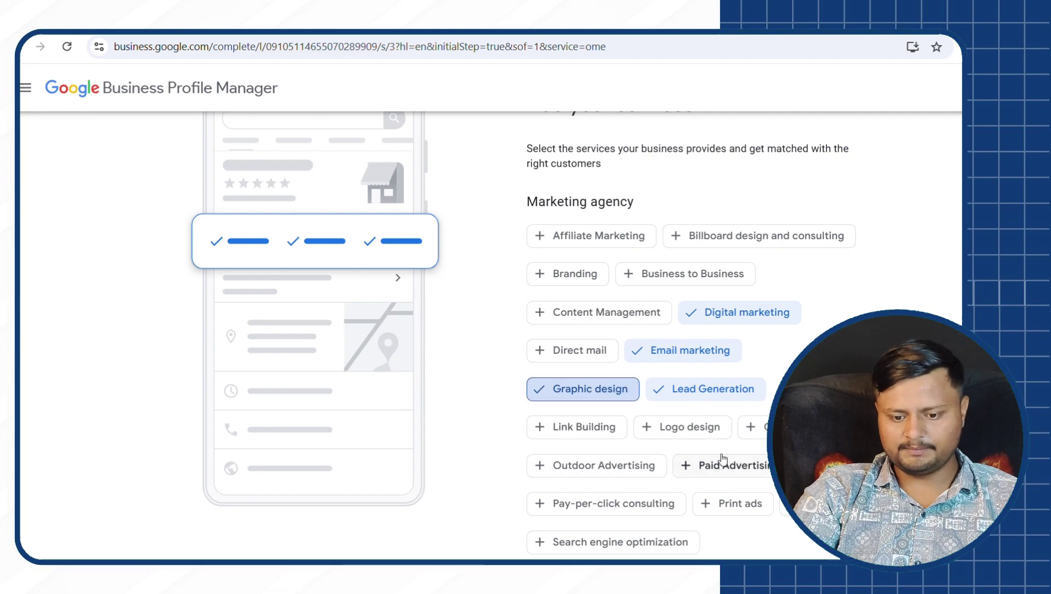
Select Paid Advertising, Pay-per-click consulting, Search engine optimization and Social media marketing as further services, and proceed to the business hours.
left_click(706, 464)
left_click(664, 505)
left_click(669, 541)
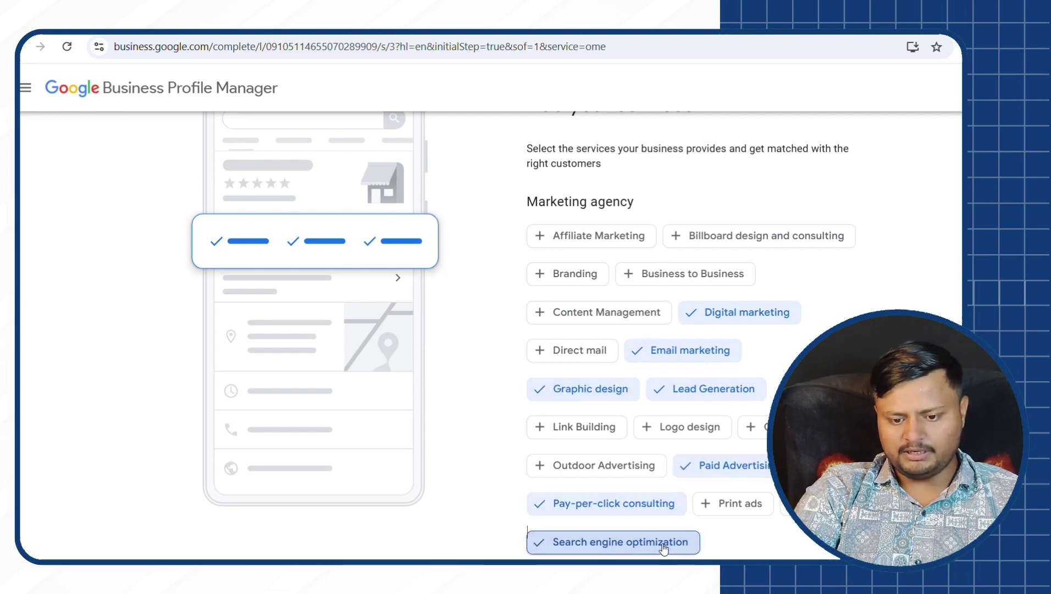
scroll(668, 541, "down", 3)
left_click(654, 385)
scroll(659, 385, "down", 2)
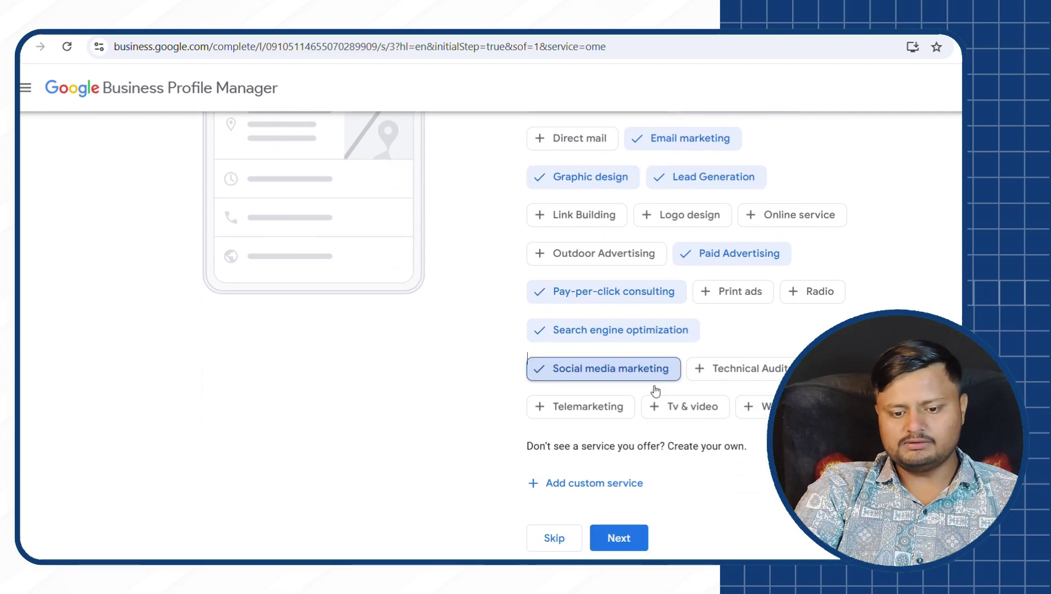
left_click(636, 511)
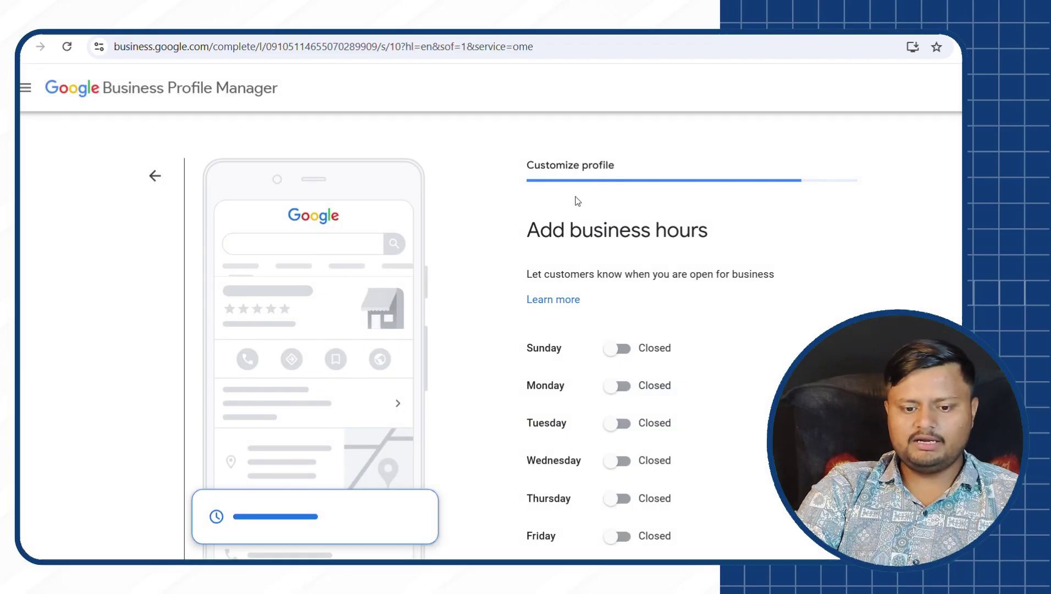
Mark the business as open from Monday to Saturday, leaving Sunday closed.
scroll(567, 500, "down", 2)
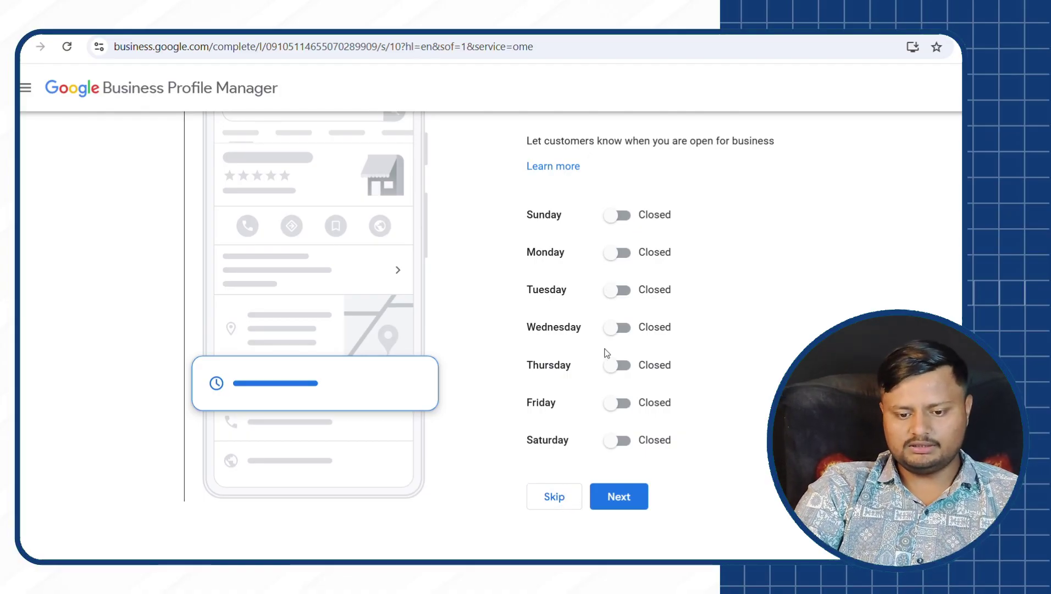
left_click(620, 403)
left_click(620, 464)
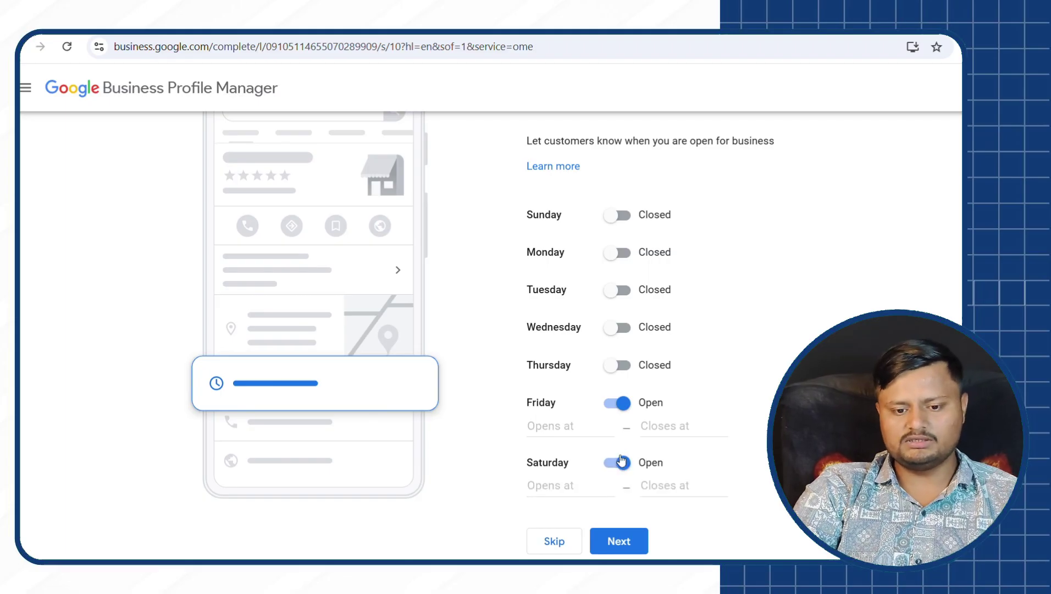
left_click(618, 366)
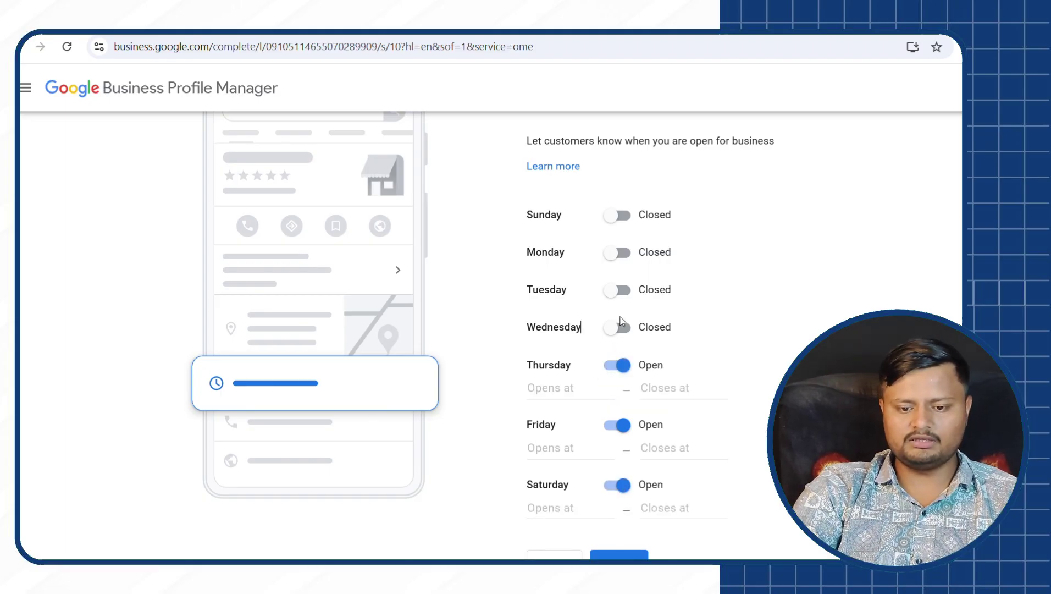
left_click(617, 330)
left_click(616, 289)
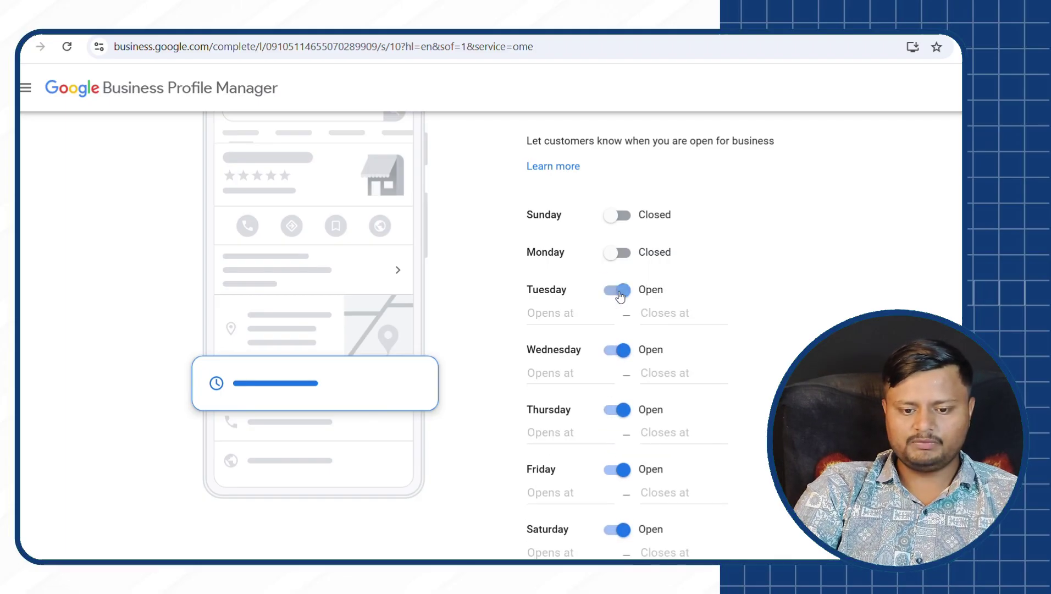
left_click(614, 253)
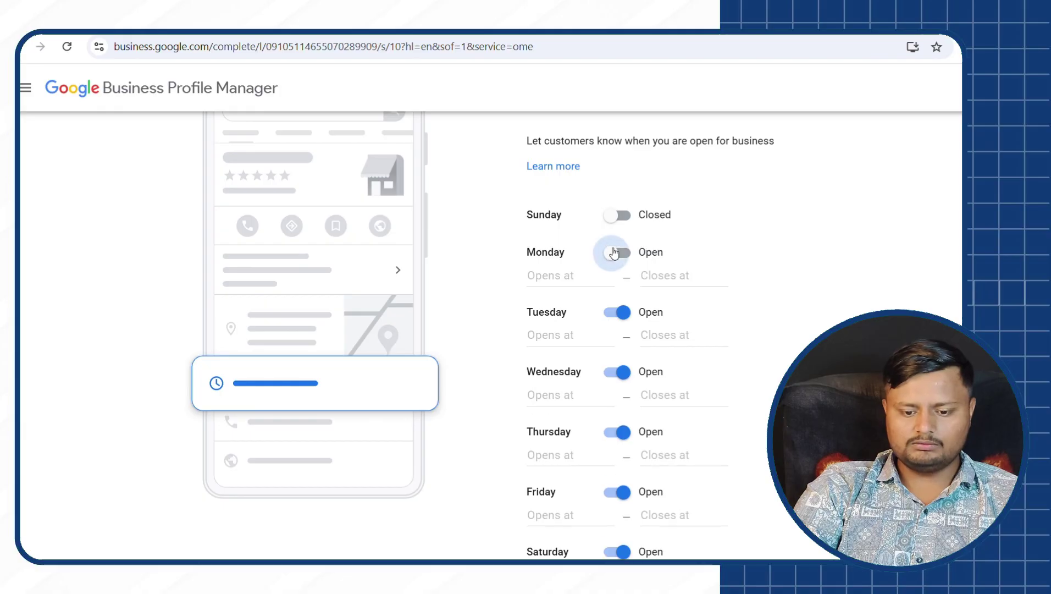
Set the opening time for Monday, Tuesday and Wednesday to 10:00 AM.
left_click(561, 273)
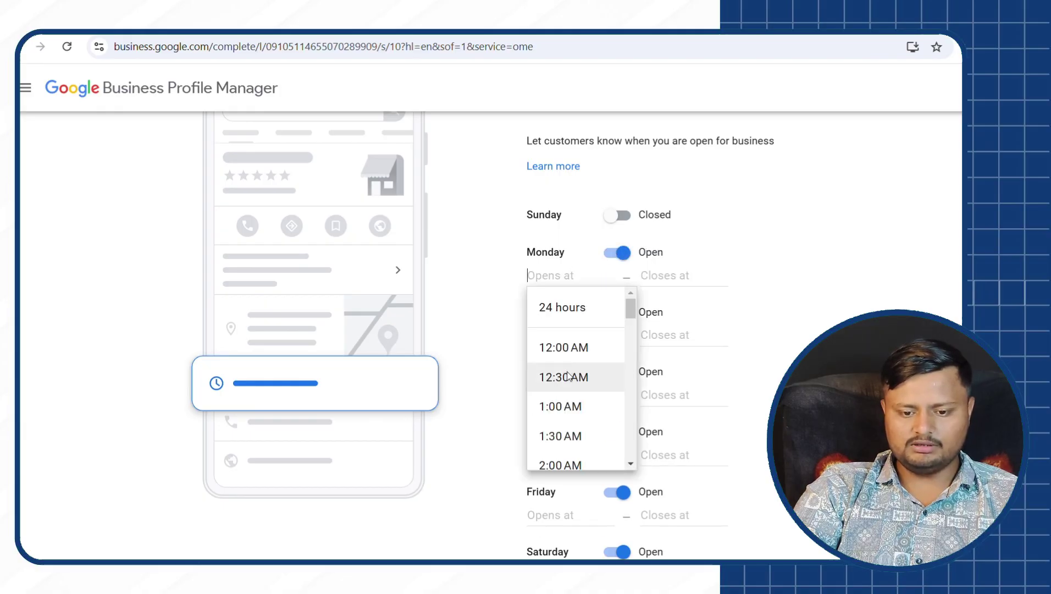
scroll(572, 409, "down", 6)
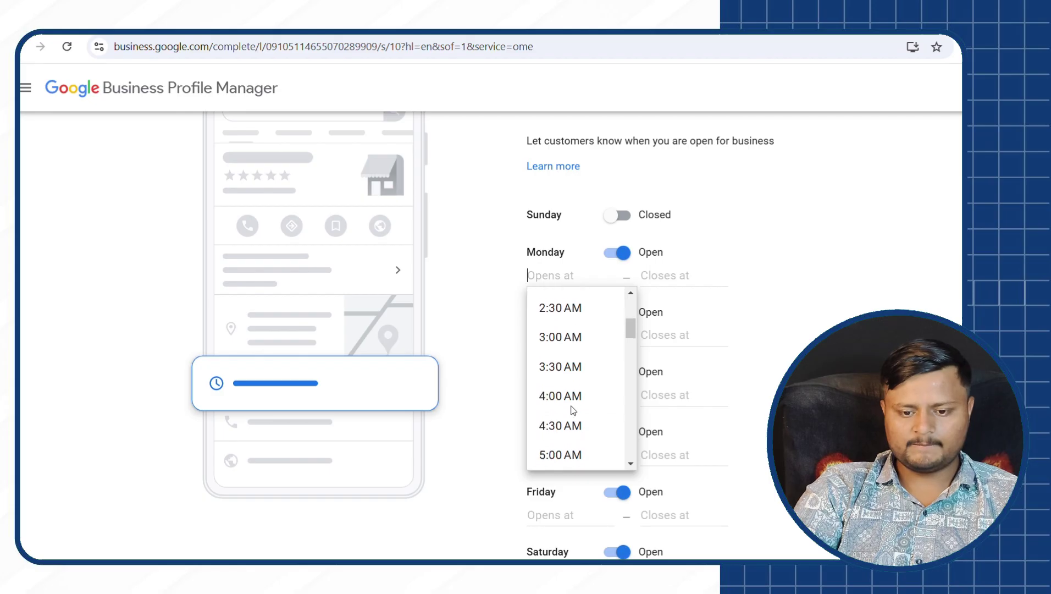
scroll(572, 409, "down", 3)
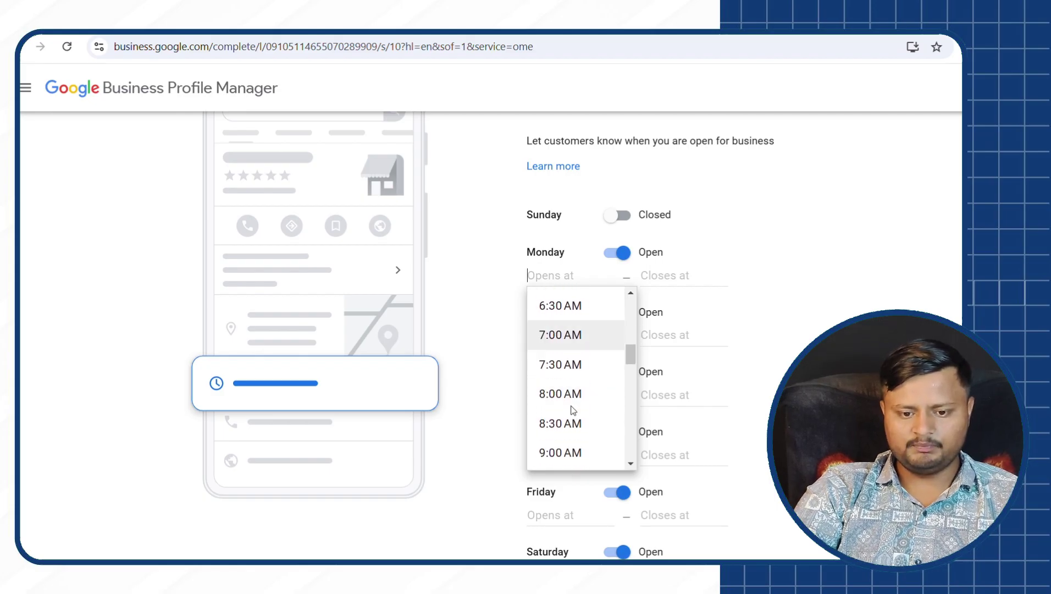
left_click(572, 409)
left_click(555, 334)
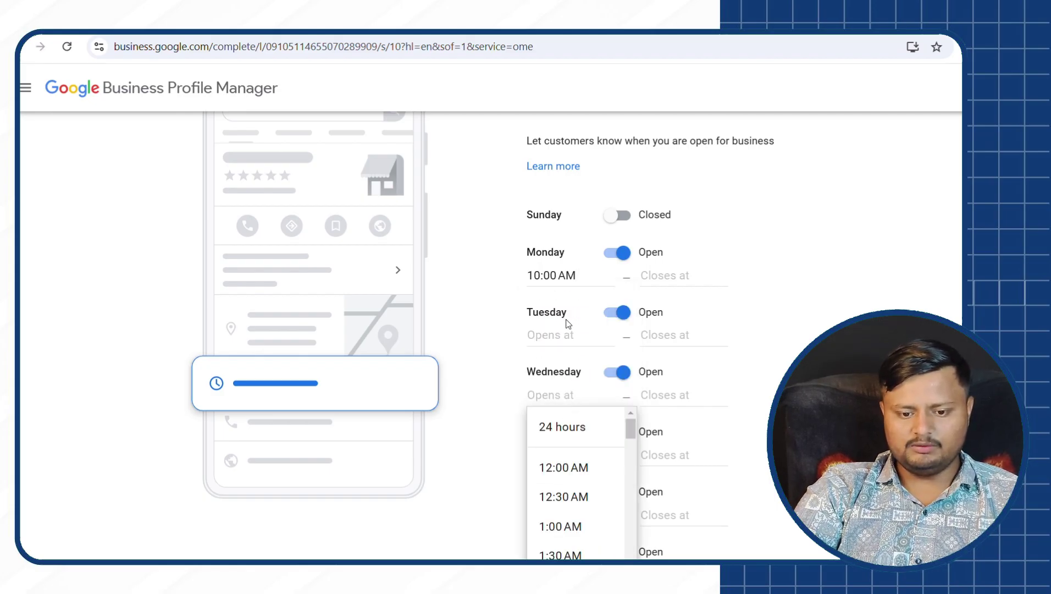
scroll(577, 440, "down", 9)
left_click(563, 454)
left_click(550, 395)
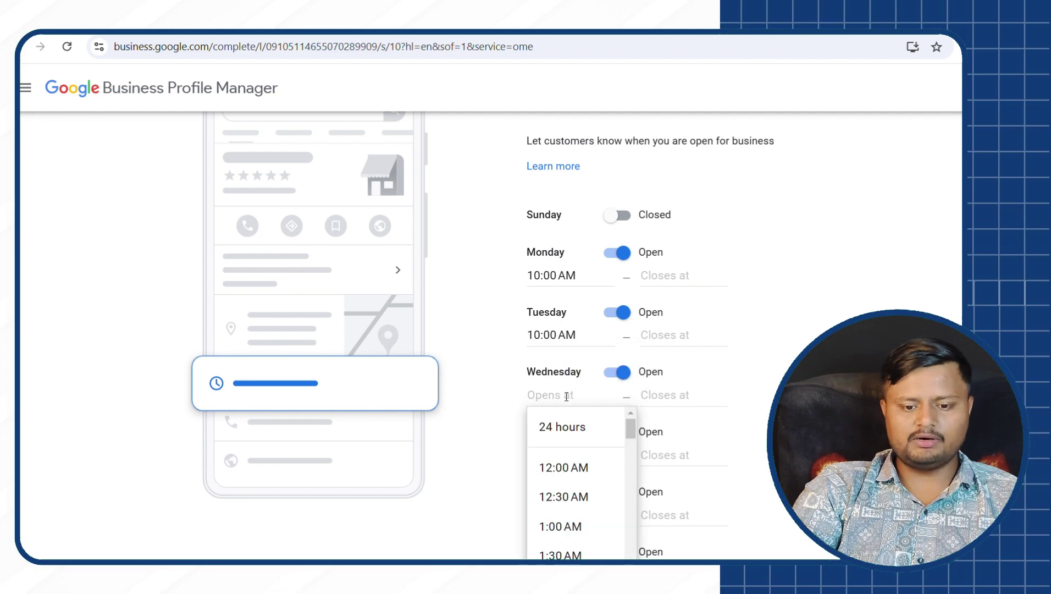
scroll(566, 494, "down", 9)
left_click(563, 495)
Set the opening time for Thursday, Friday and Saturday to 10:00 AM.
double_click(558, 458)
scroll(561, 530, "down", 11)
scroll(560, 522, "up", 1)
left_click(561, 492)
left_click(555, 511)
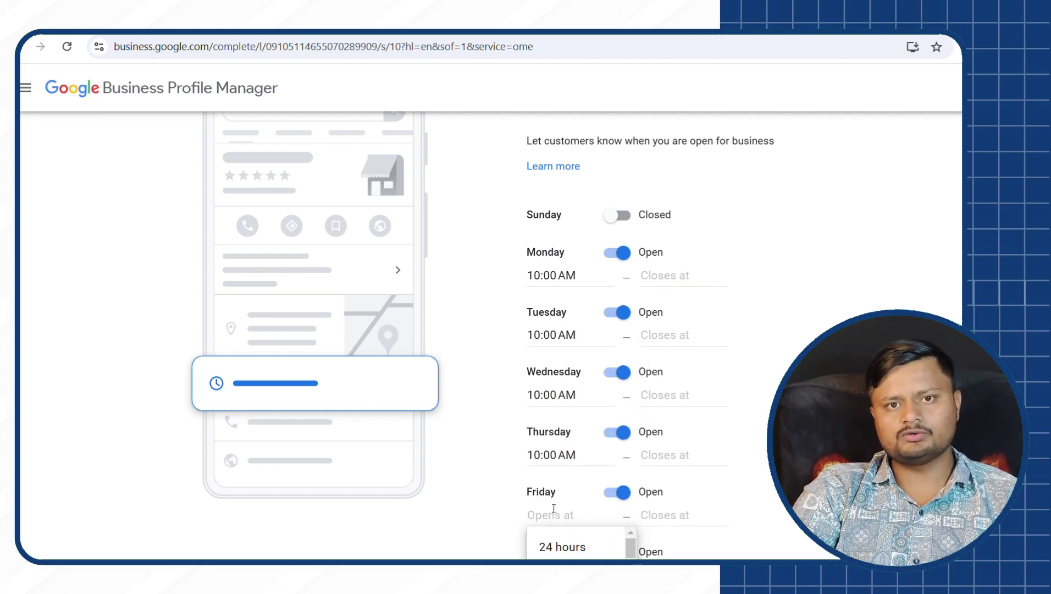
scroll(559, 553, "down", 8)
scroll(558, 554, "down", 3)
left_click(560, 547)
scroll(556, 549, "down", 2)
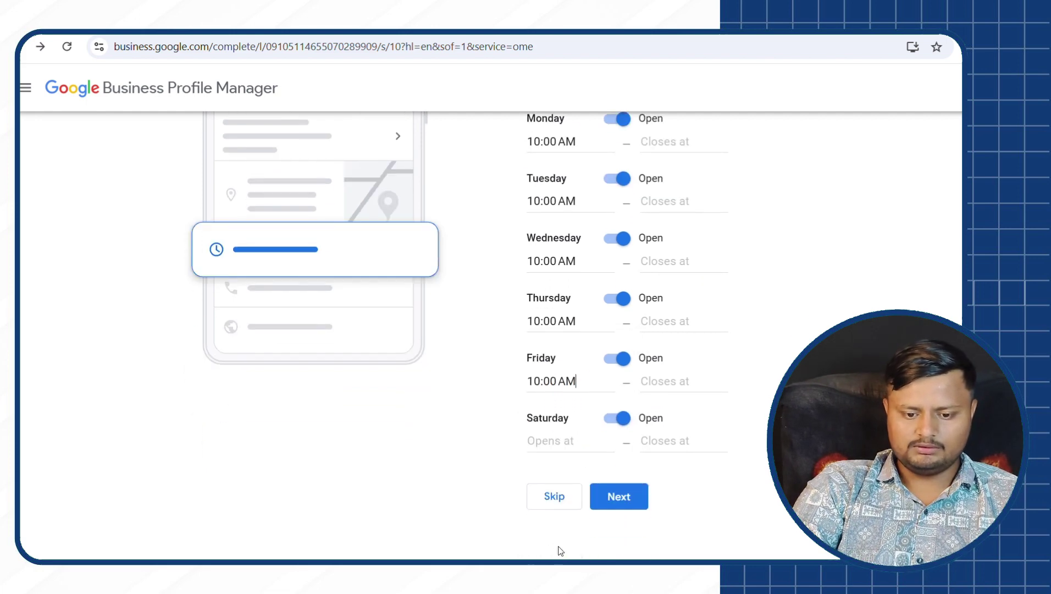
left_click(549, 440)
scroll(566, 525, "down", 6)
left_click(574, 540)
Set the closing time for Saturday and Friday to 8:00 PM.
left_click(665, 440)
scroll(667, 527, "down", 10)
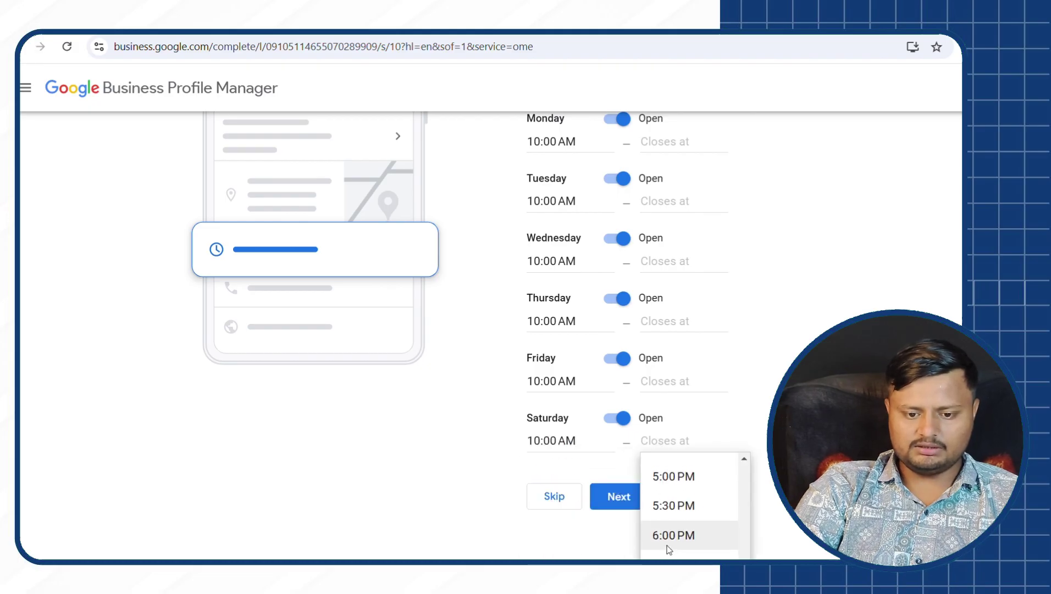
scroll(666, 535, "down", 1)
left_click(667, 535)
left_click(667, 444)
scroll(665, 439, "down", 20)
scroll(670, 418, "up", 1)
left_click(673, 410)
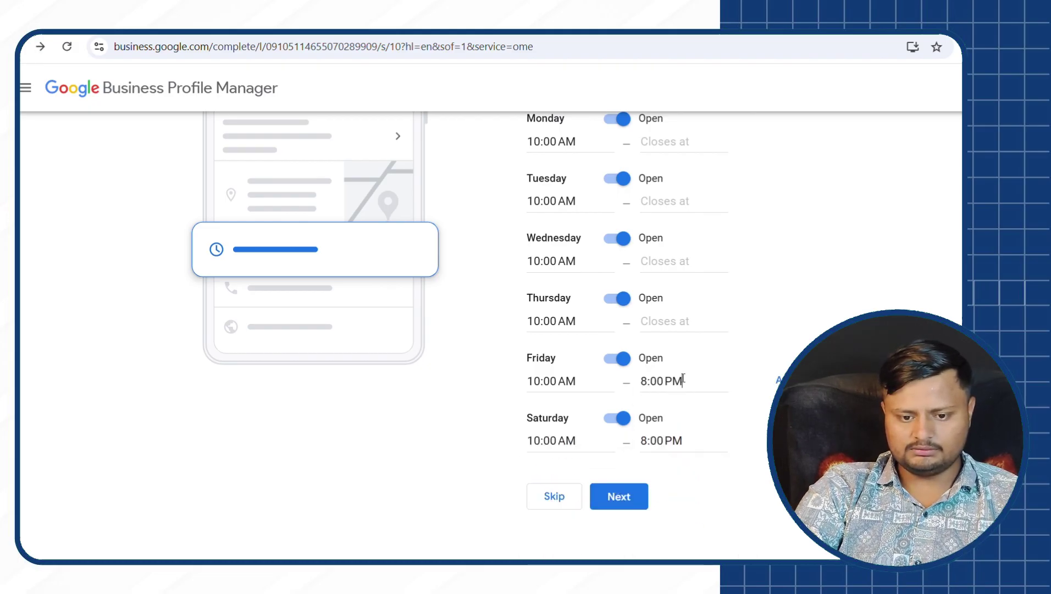
Set the closing time for Thursday and Wednesday to 8:00 PM.
left_click(665, 321)
scroll(689, 392, "down", 20)
scroll(682, 396, "up", 2)
left_click(682, 390)
left_click(665, 260)
scroll(678, 340, "down", 20)
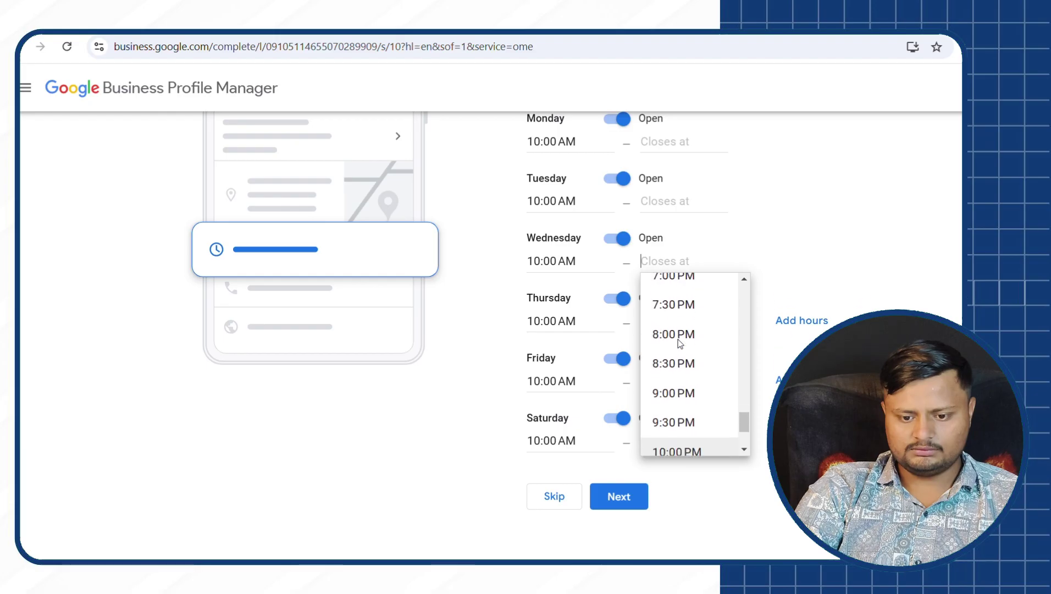
left_click(679, 335)
Set the closing time for Tuesday and Monday to 8:00 PM and proceed to the business description.
left_click(665, 200)
scroll(685, 312, "down", 20)
left_click(684, 296)
left_click(665, 141)
scroll(679, 254, "down", 20)
scroll(679, 277, "up", 1)
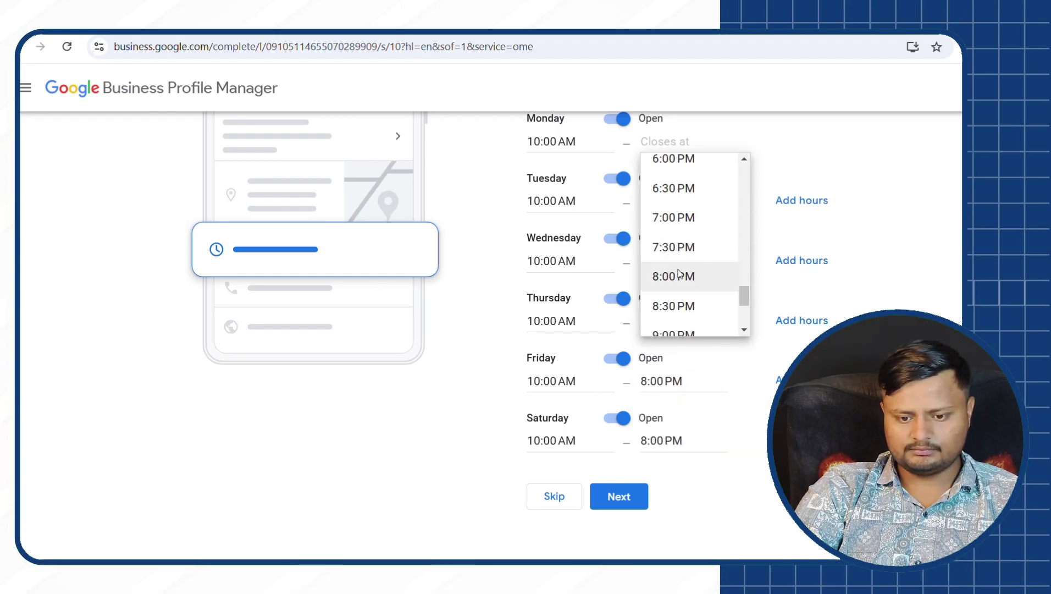
left_click(678, 273)
left_click(639, 496)
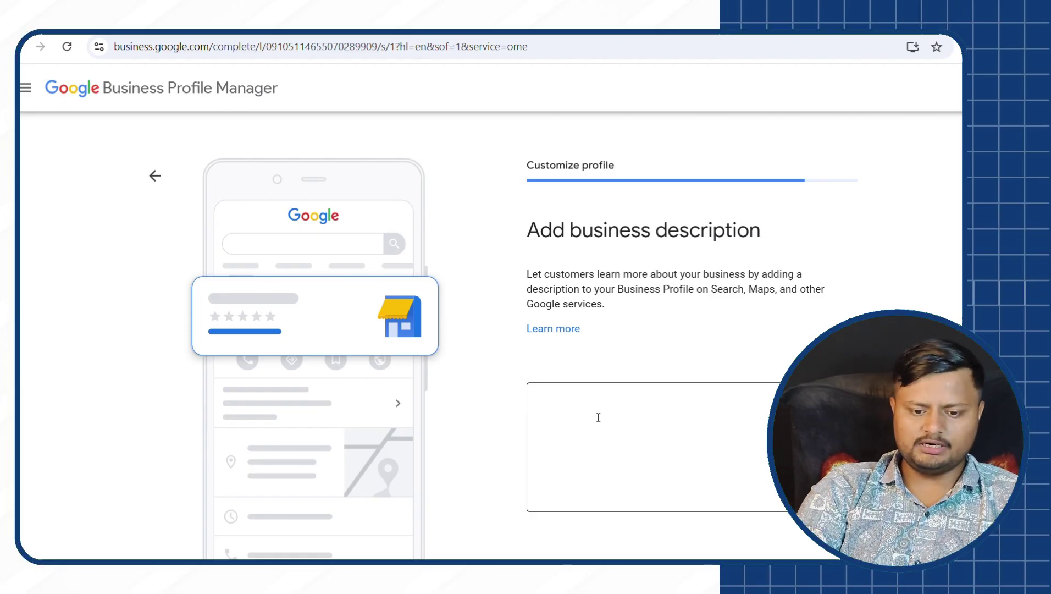
Look over the business description page, activate its text field and continue to the storefront photo.
scroll(598, 417, "down", 2)
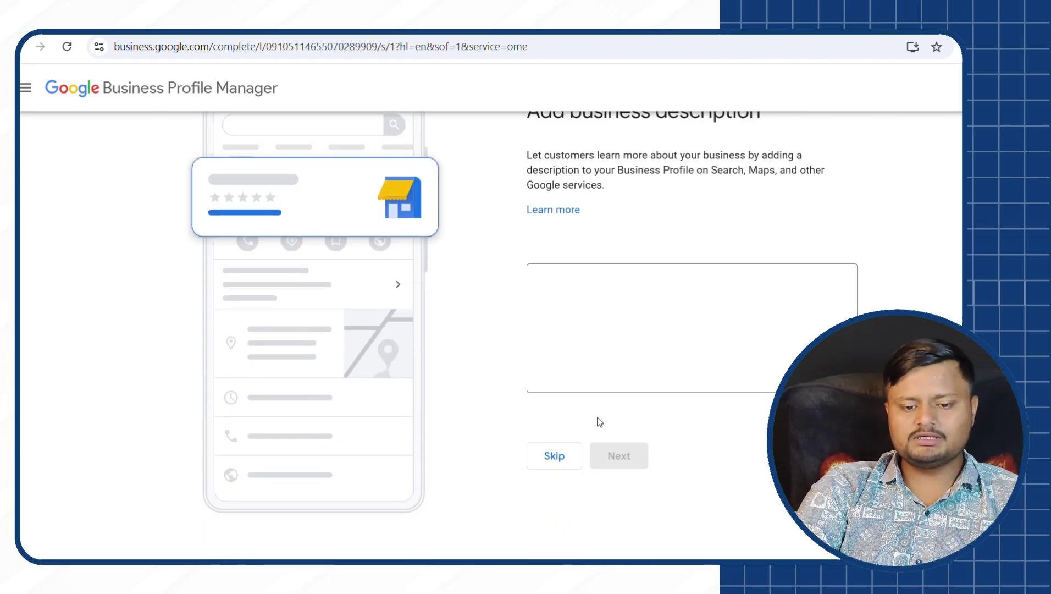
scroll(598, 422, "up", 2)
scroll(600, 418, "down", 2)
scroll(600, 418, "up", 2)
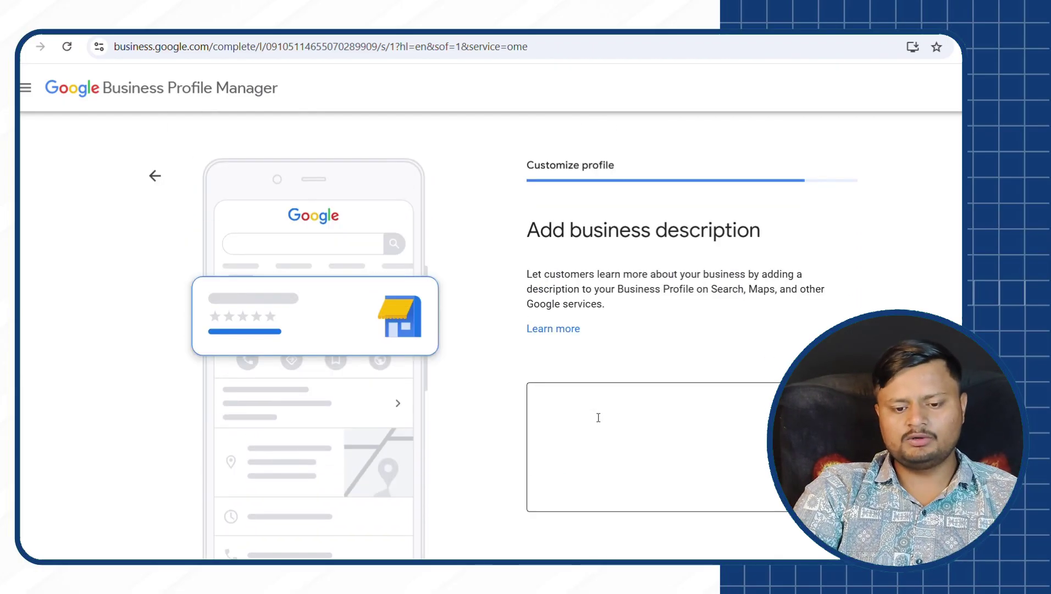
left_click(549, 400)
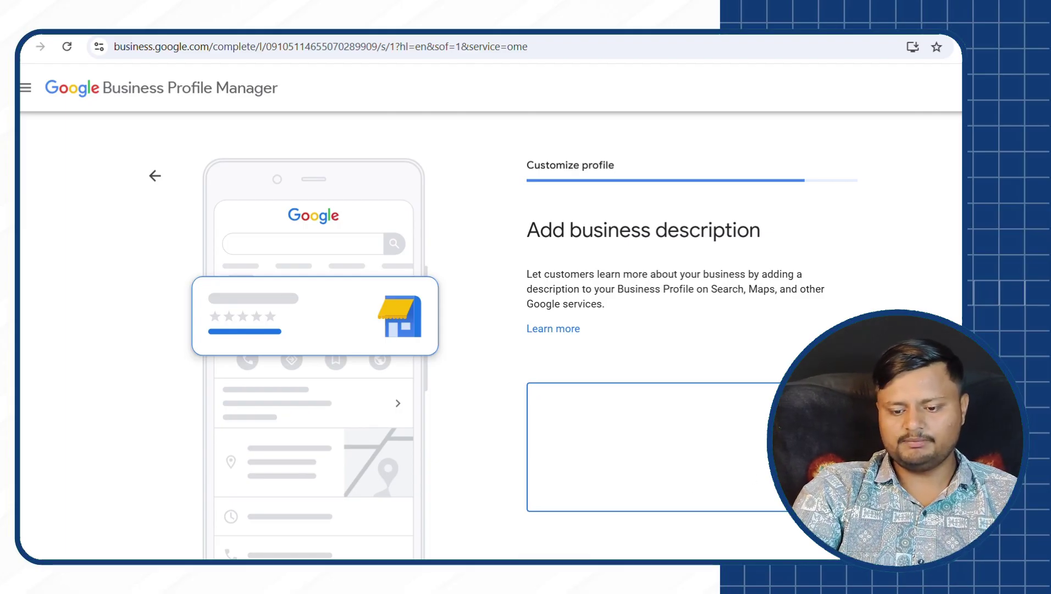
scroll(753, 348, "down", 1)
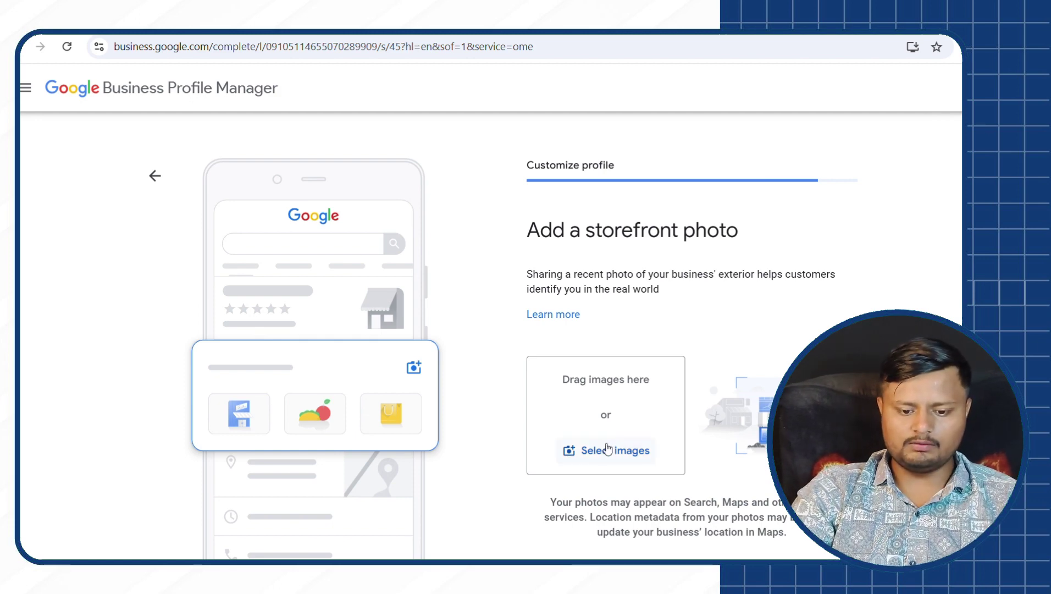
Skip adding a storefront photo and photos of the business to finish the profile setup.
scroll(740, 407, "down", 2)
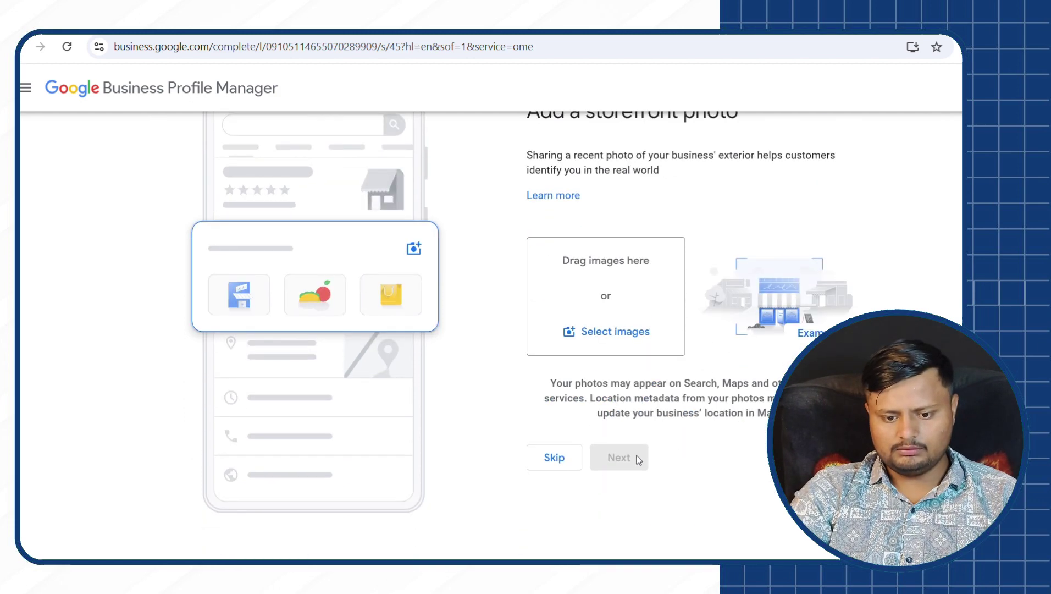
left_click(568, 463)
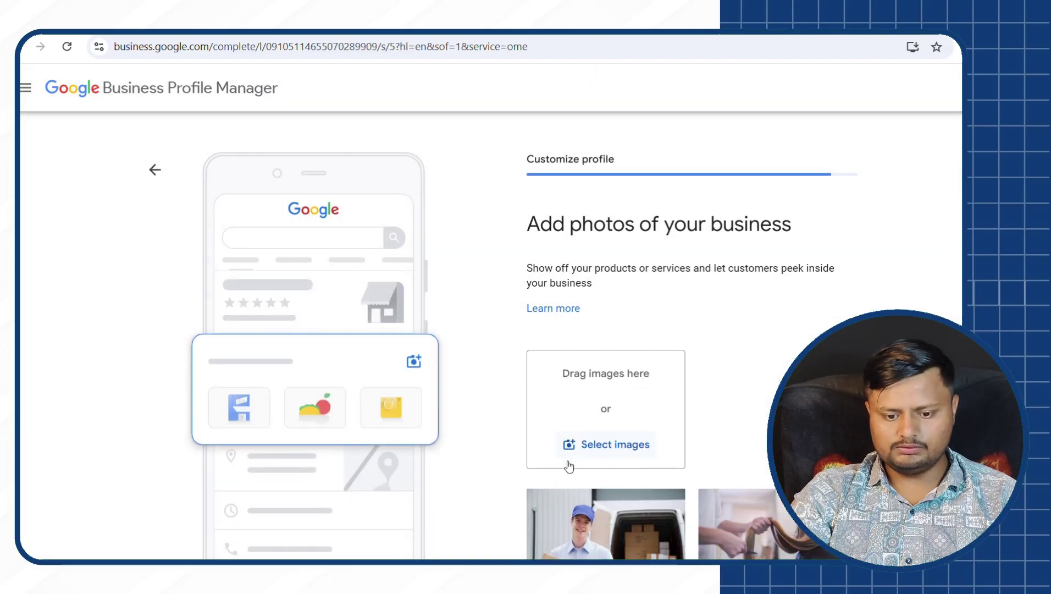
scroll(569, 466, "down", 3)
scroll(567, 462, "up", 2)
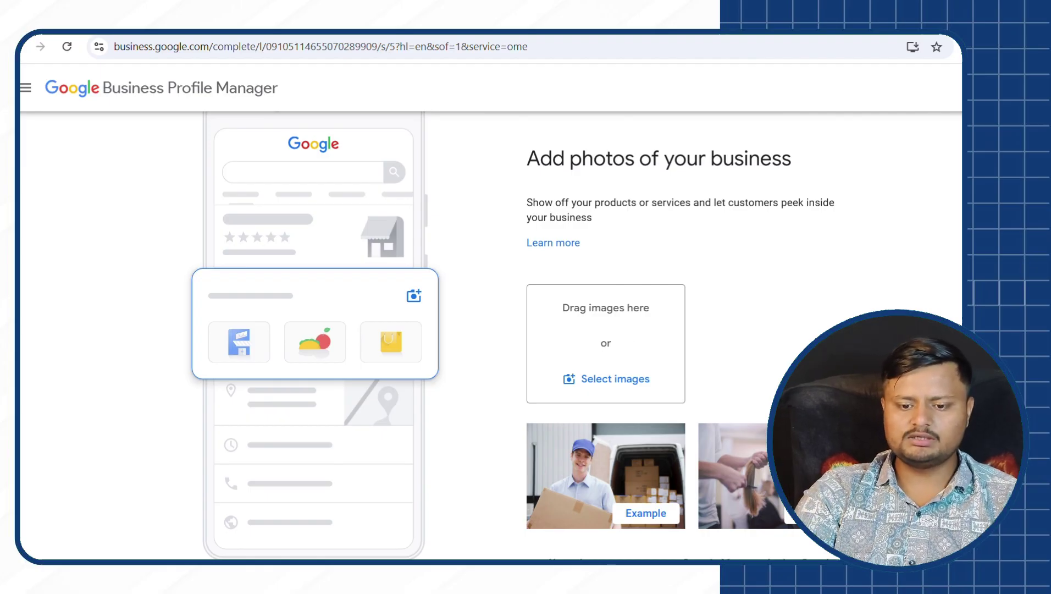
scroll(745, 490, "down", 2)
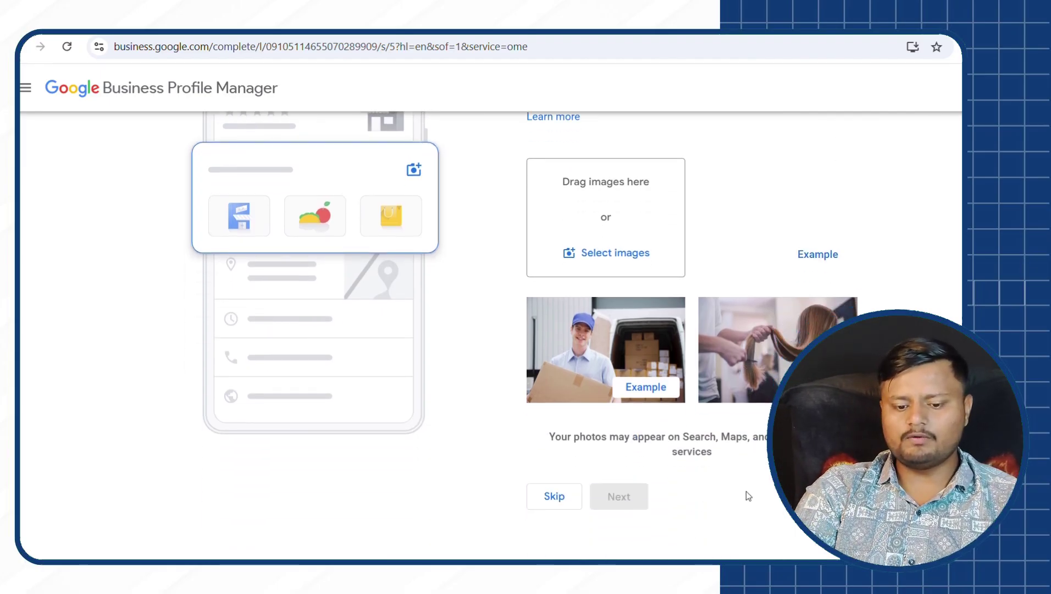
scroll(745, 491, "up", 3)
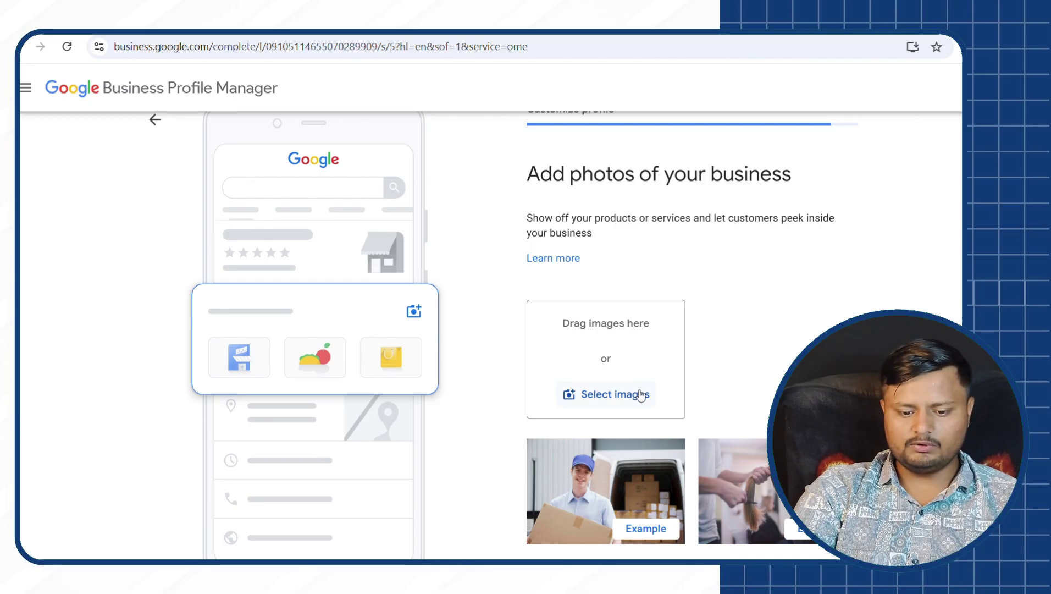
scroll(640, 394, "down", 2)
left_click(564, 497)
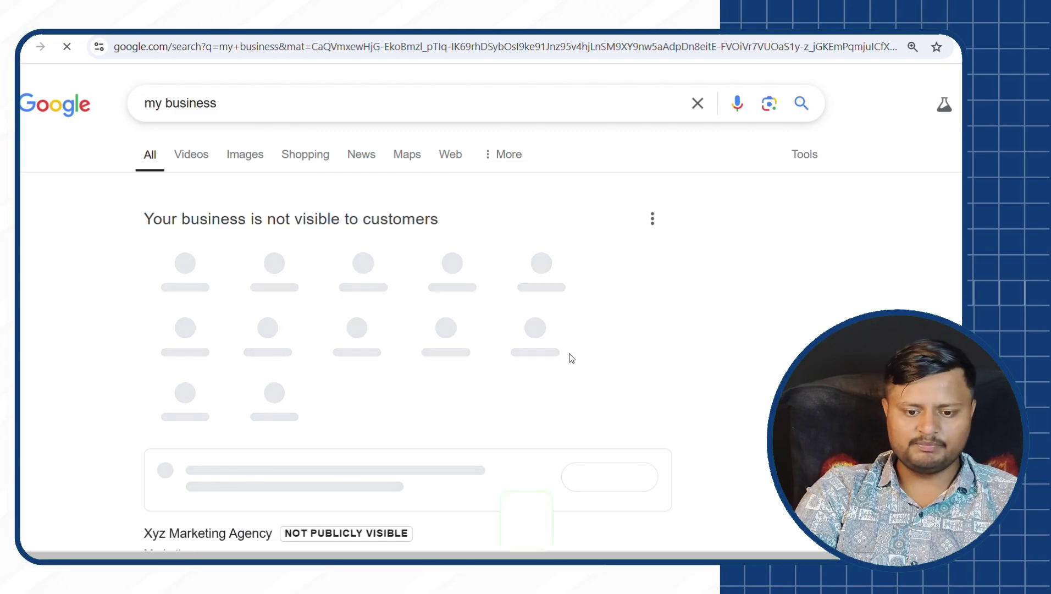
Review the new Xyz Marketing Agency profile, including its management options, verification notice, address, hours and missing contact details.
scroll(570, 358, "down", 2)
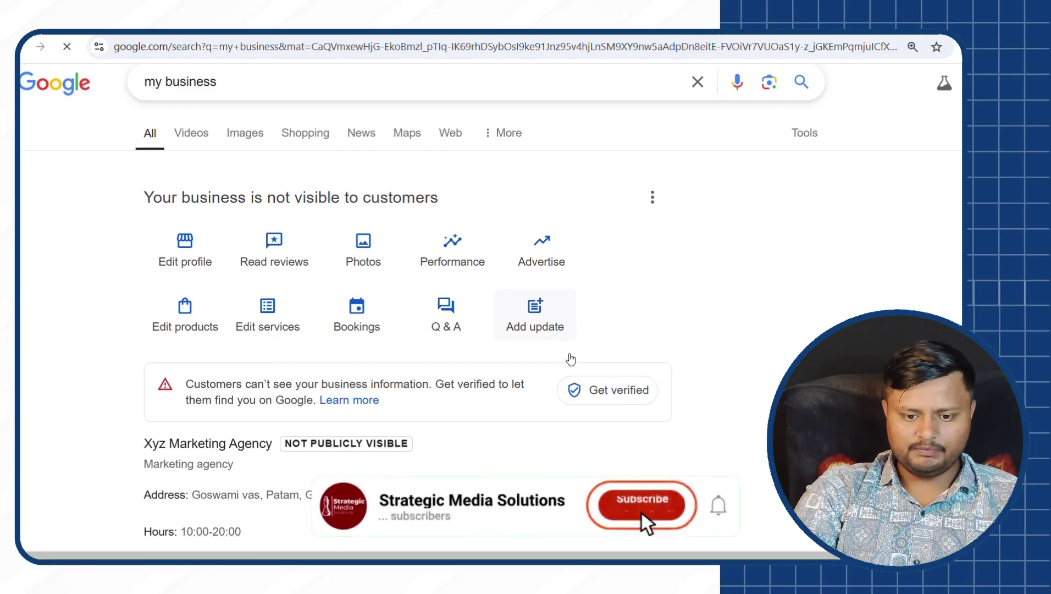
scroll(571, 357, "down", 1)
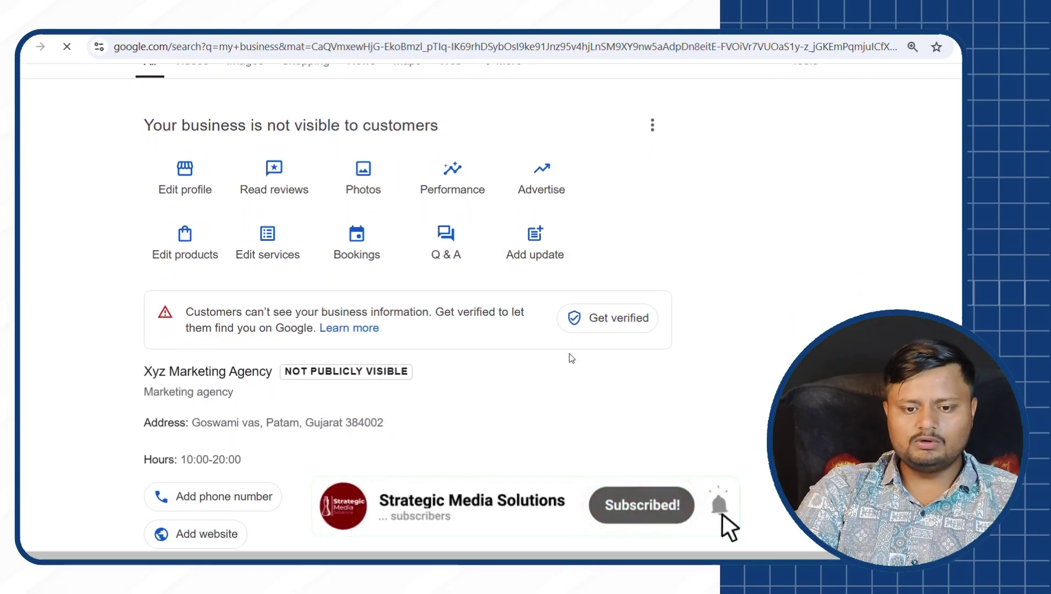
scroll(571, 358, "up", 2)
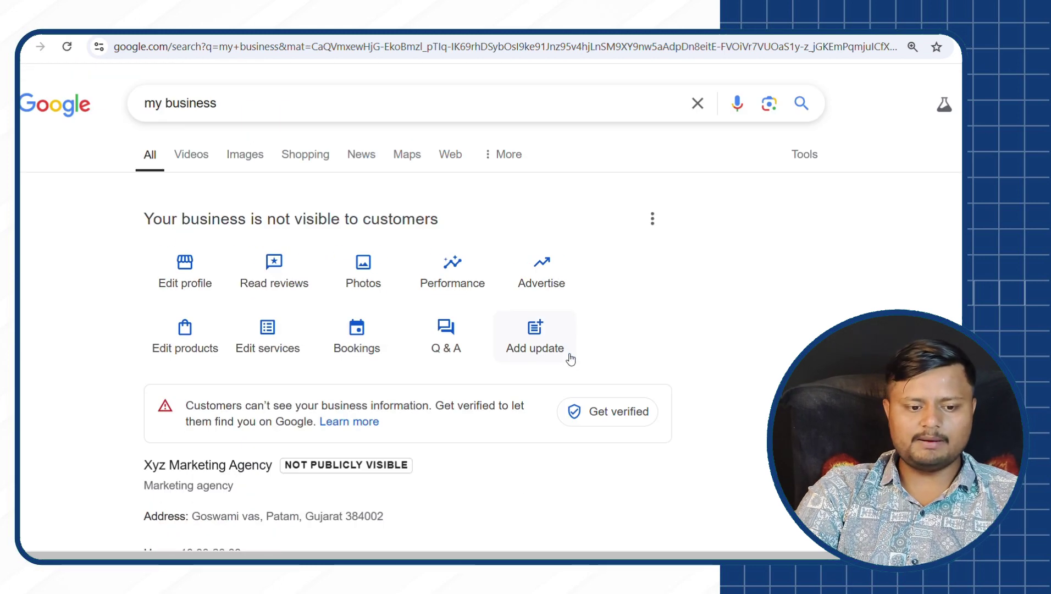
scroll(572, 357, "down", 3)
scroll(570, 358, "down", 5)
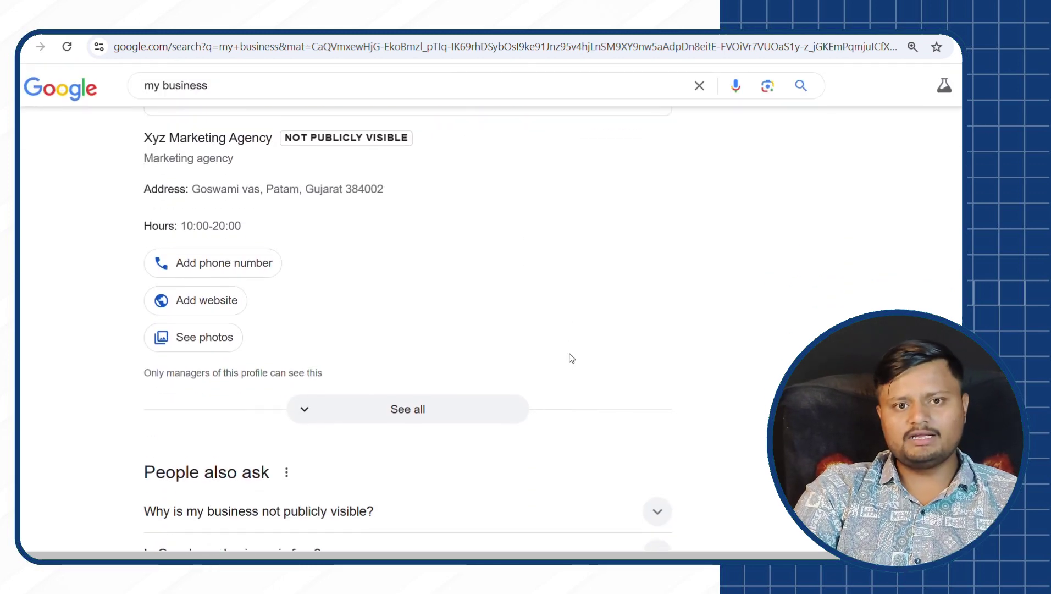
scroll(570, 357, "up", 8)
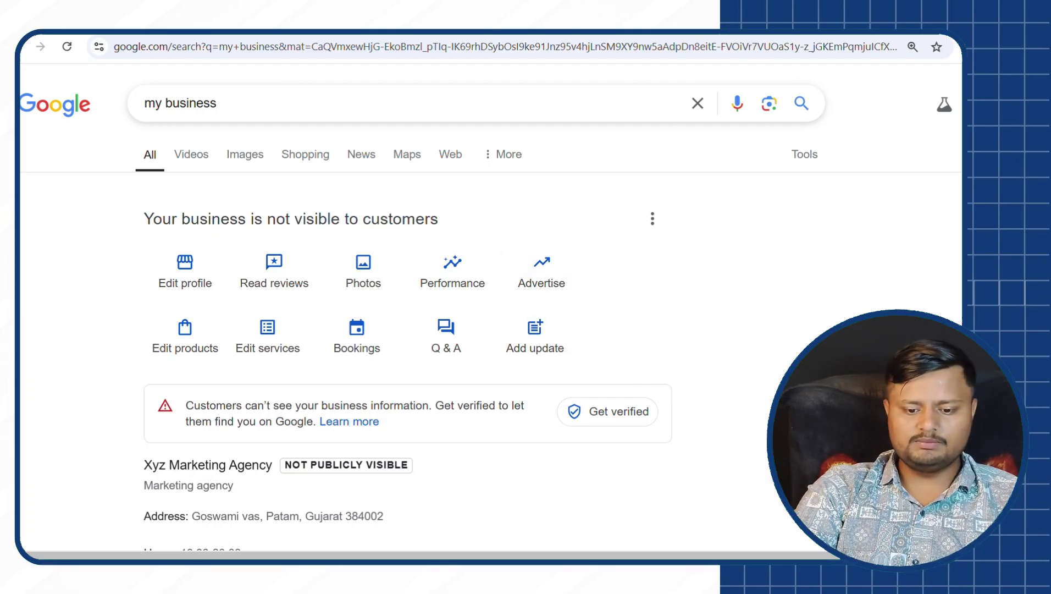
scroll(475, 417, "down", 7)
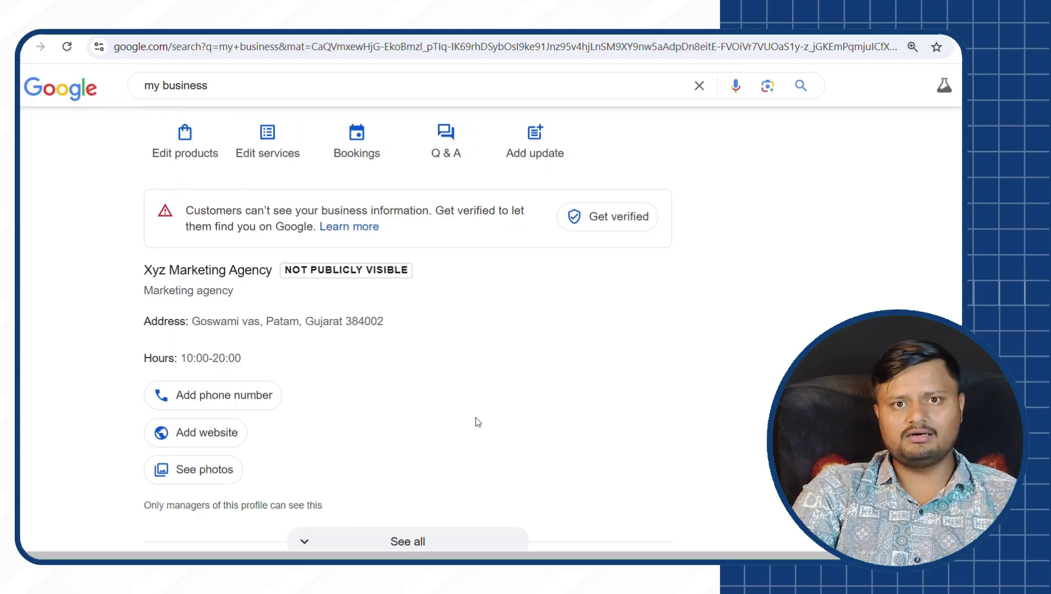
scroll(476, 422, "up", 8)
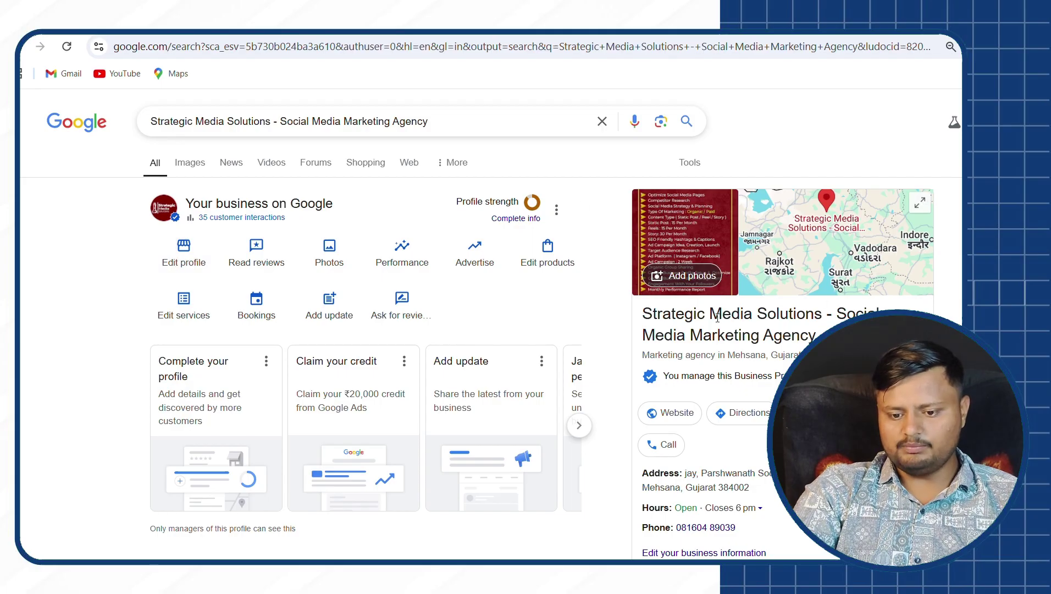
Highlight the business name in the details of the verified Strategic Media Solutions profile.
left_click_drag(641, 312, 818, 336)
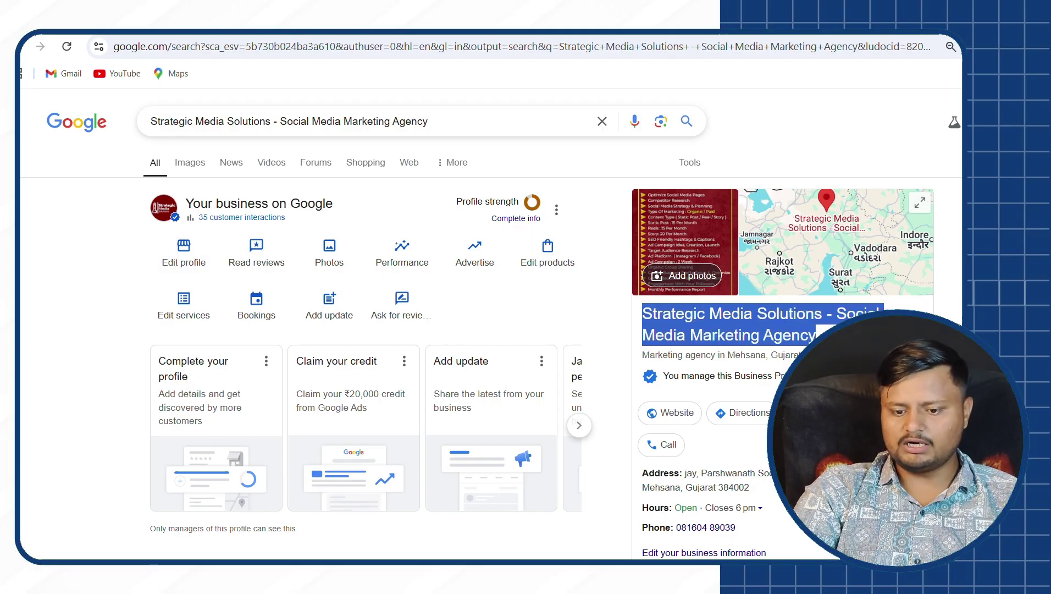